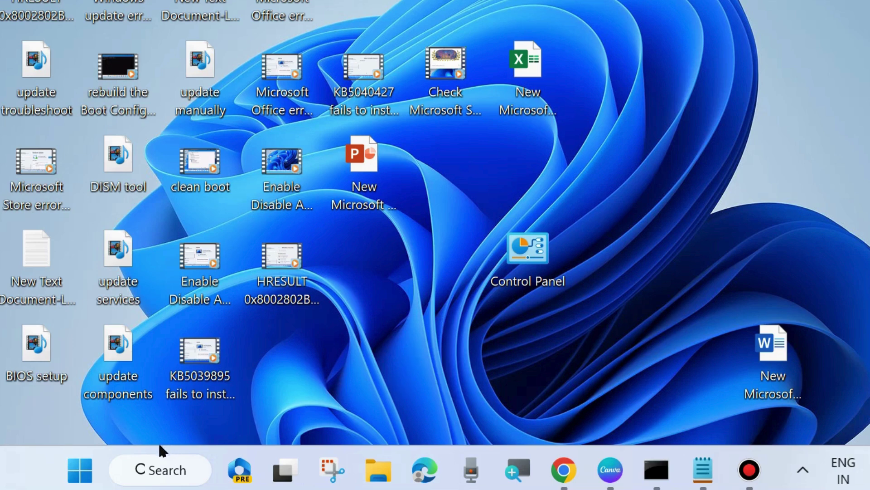
# Open Settings and go to System > Troubleshoot > Other troubleshooters, showing Windows Update
pyautogui.rightClick(80, 470)
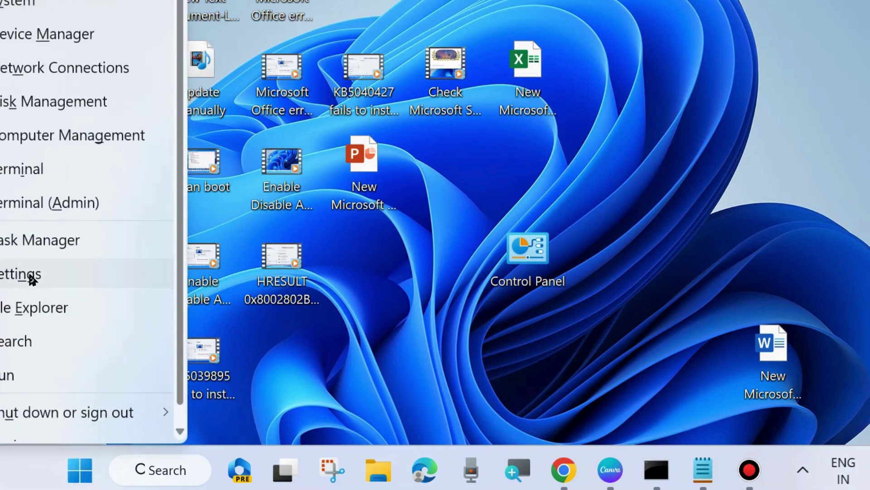
pyautogui.click(31, 278)
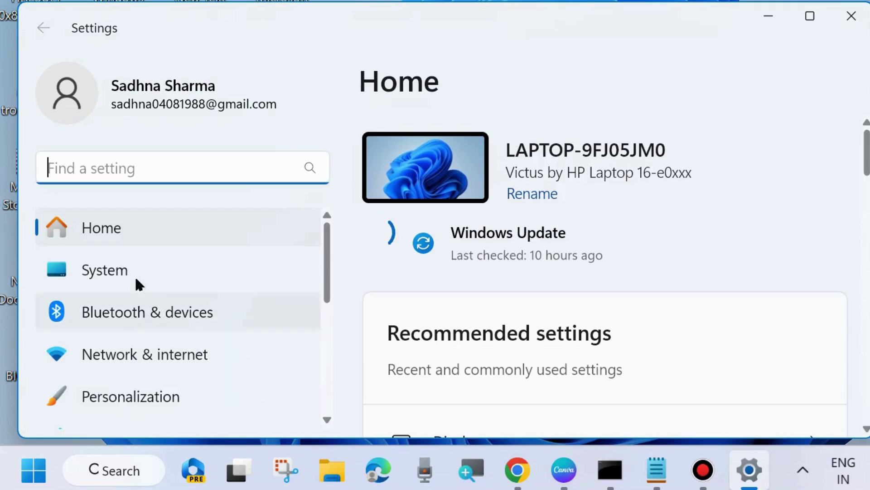
pyautogui.click(111, 272)
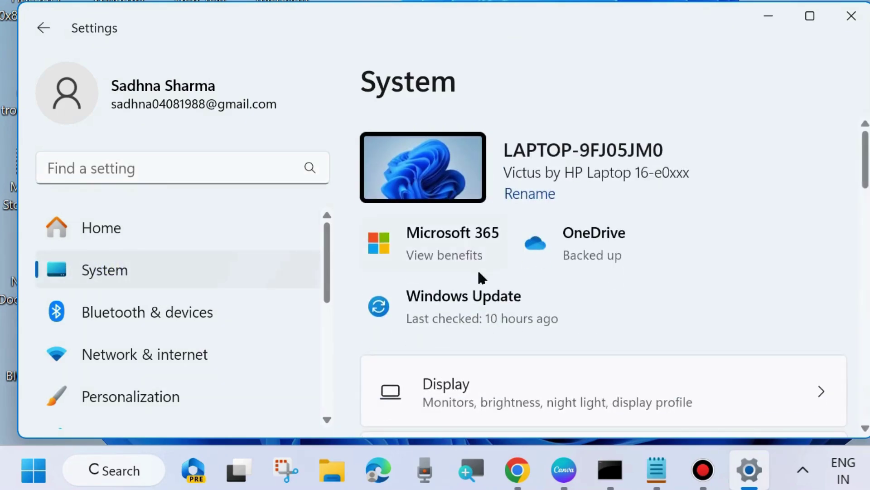
pyautogui.scroll(-5, 510, 288)
pyautogui.scroll(-10, 510, 288)
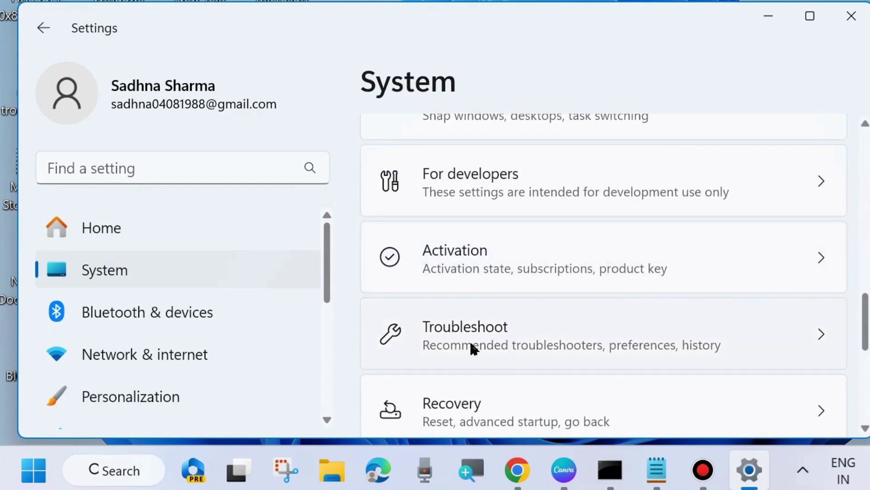
pyautogui.scroll(-2, 470, 339)
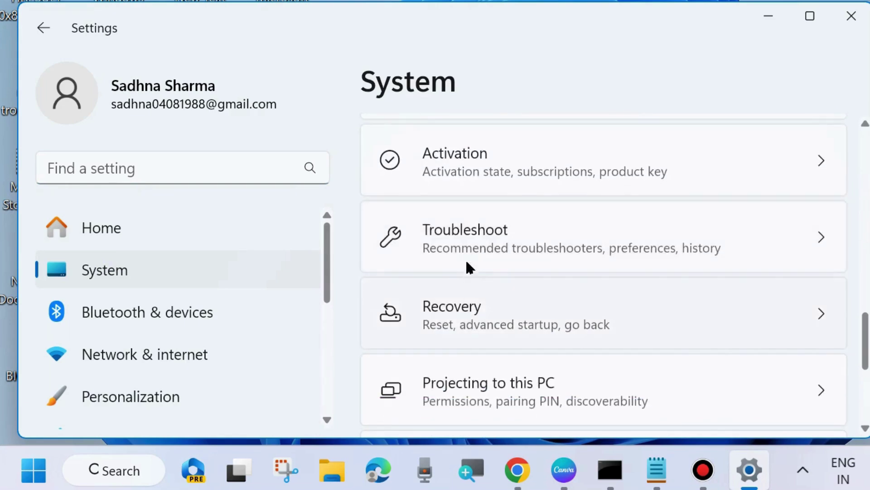
pyautogui.click(460, 235)
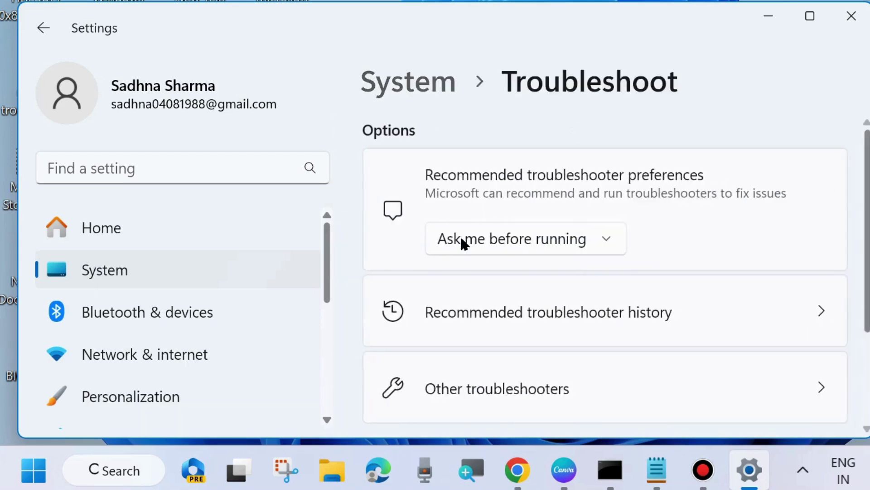
pyautogui.scroll(-3, 512, 291)
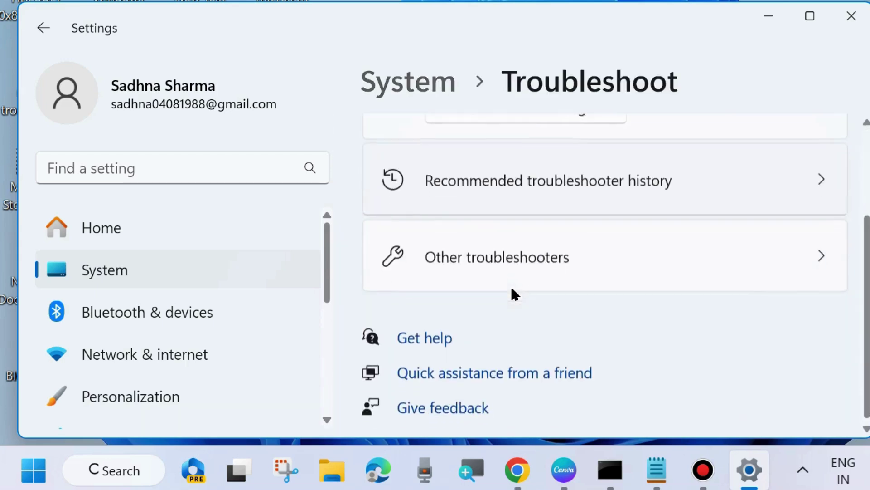
pyautogui.click(493, 253)
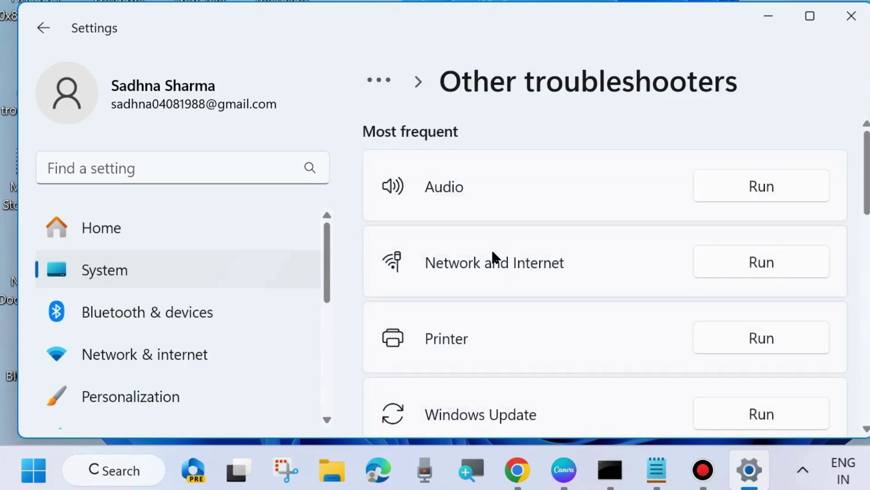
pyautogui.scroll(-3, 493, 254)
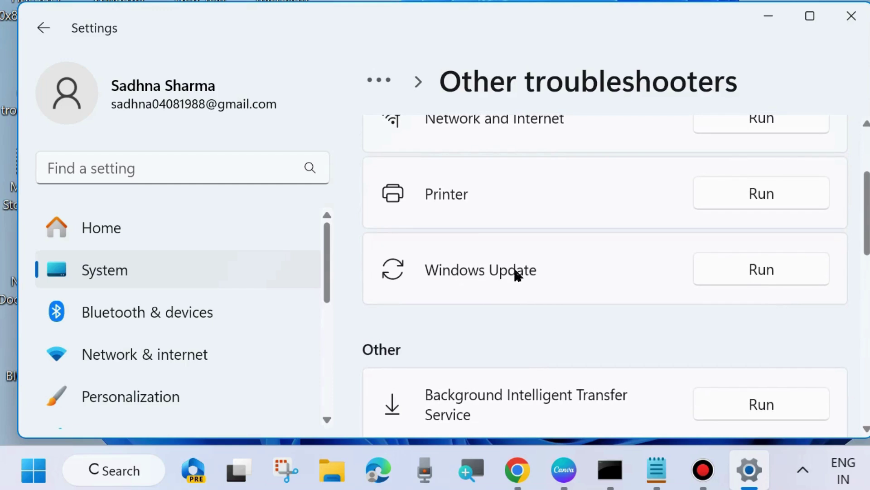
# Run the Windows Update troubleshooter, then close it along with the Settings window
pyautogui.click(764, 275)
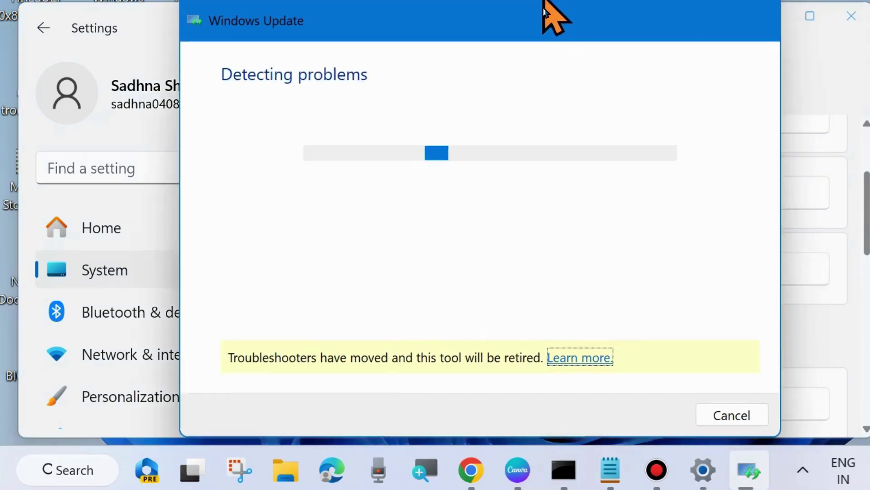
pyautogui.moveTo(545, 9); pyautogui.dragTo(546, 28)
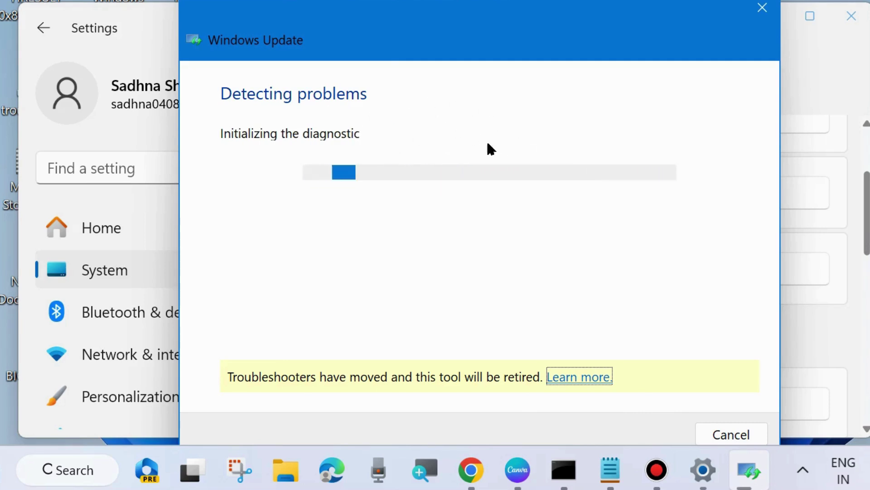
pyautogui.click(763, 10)
pyautogui.click(852, 16)
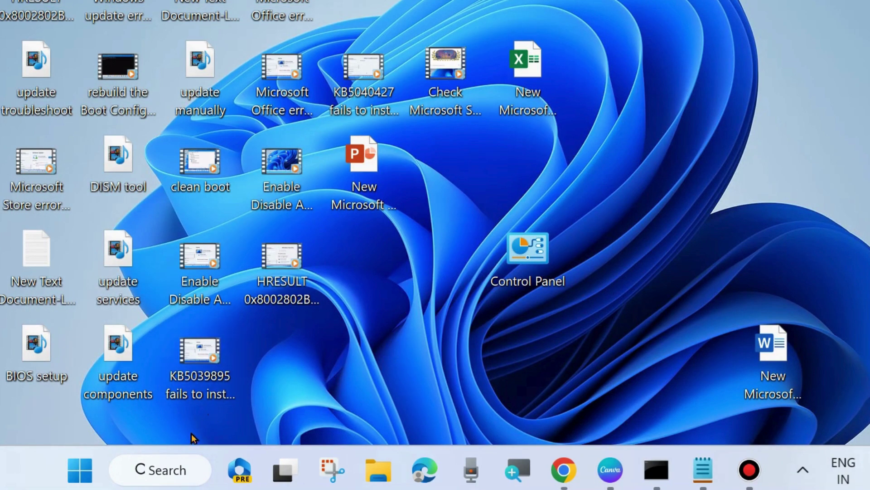
# Search the taskbar for 'disc' to find Disk Cleanup
pyautogui.click(164, 472)
pyautogui.write('d')
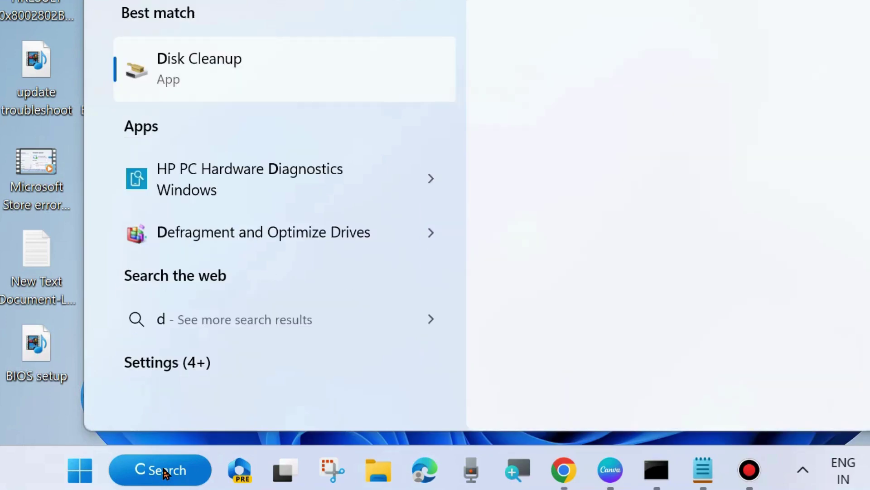
pyautogui.write('isc')
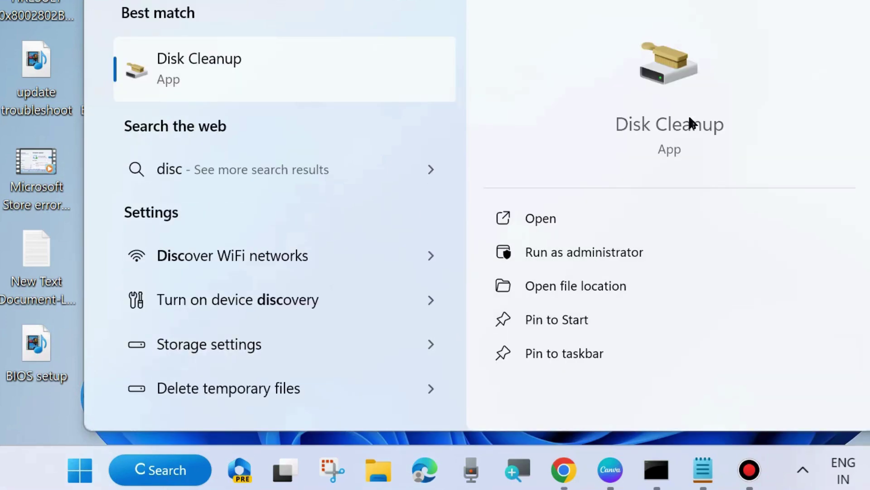
# Run Disk Cleanup on Windows (C:) and permanently delete the checked file categories
pyautogui.click(543, 219)
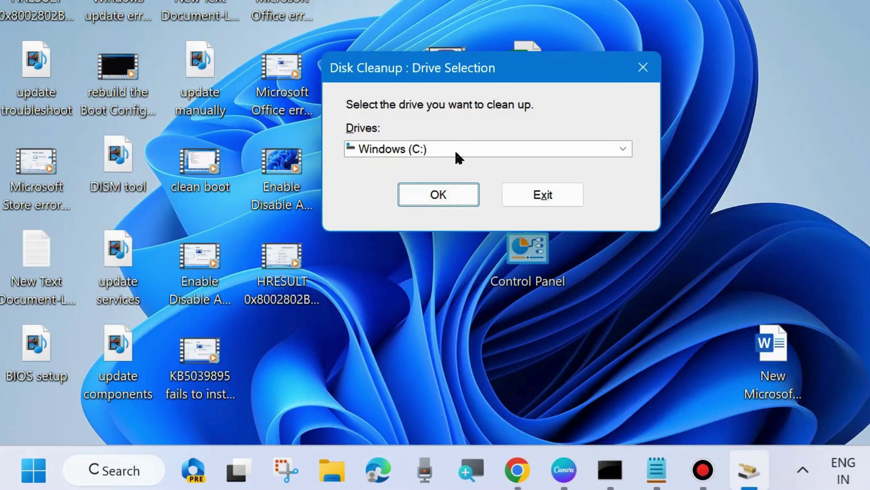
pyautogui.click(438, 196)
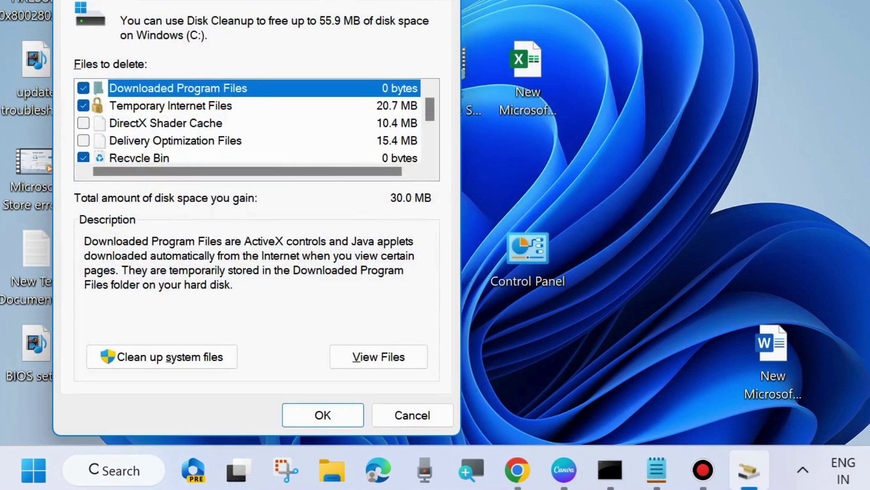
pyautogui.moveTo(314, 0); pyautogui.dragTo(443, 6)
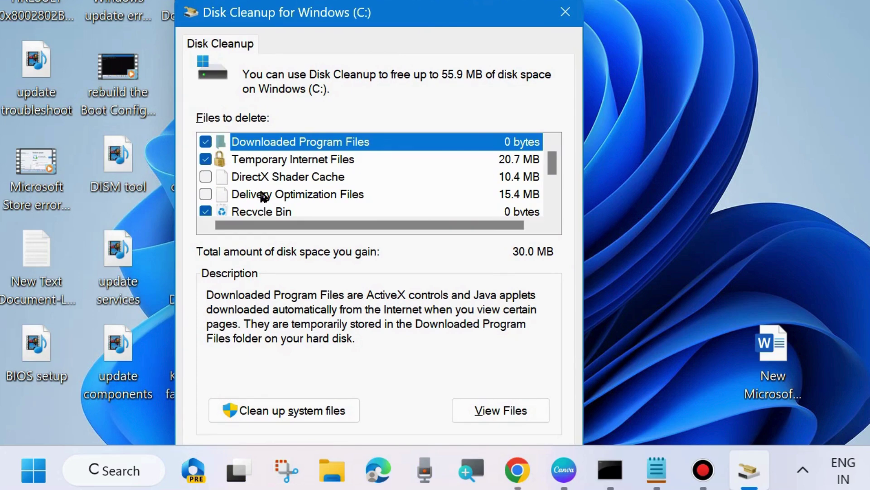
pyautogui.scroll(-1, 263, 196)
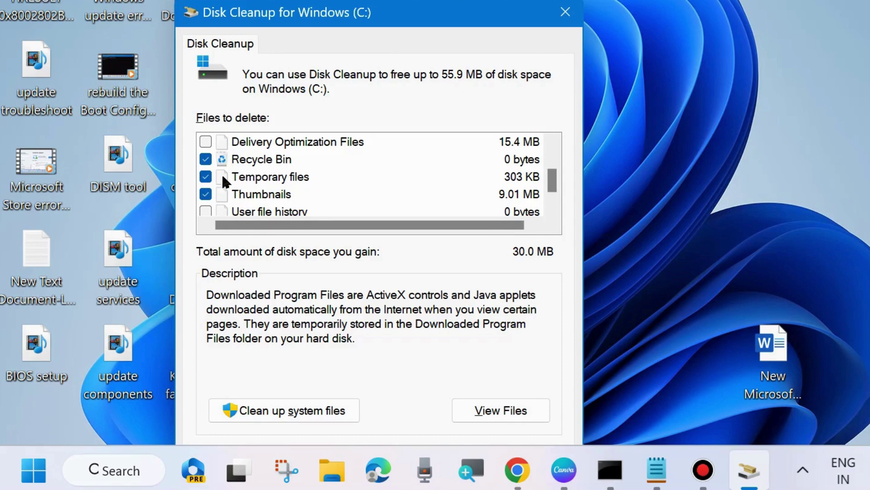
pyautogui.scroll(-1, 238, 190)
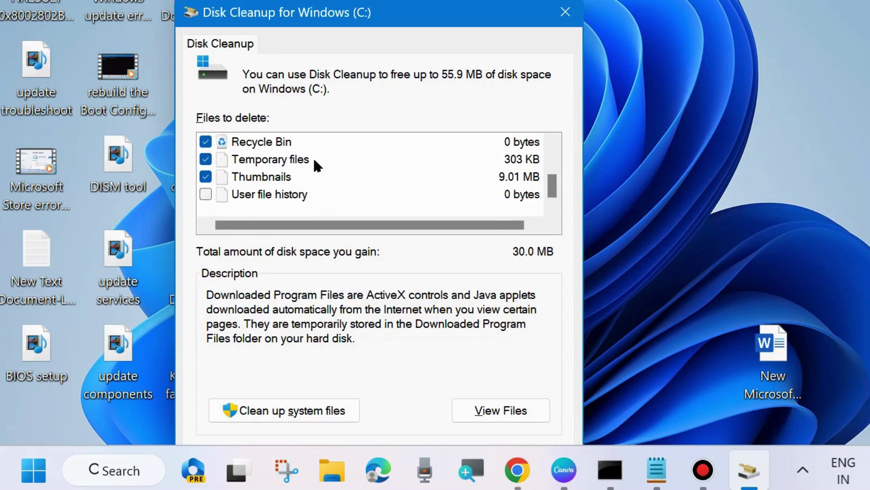
pyautogui.moveTo(390, 16); pyautogui.dragTo(391, 0)
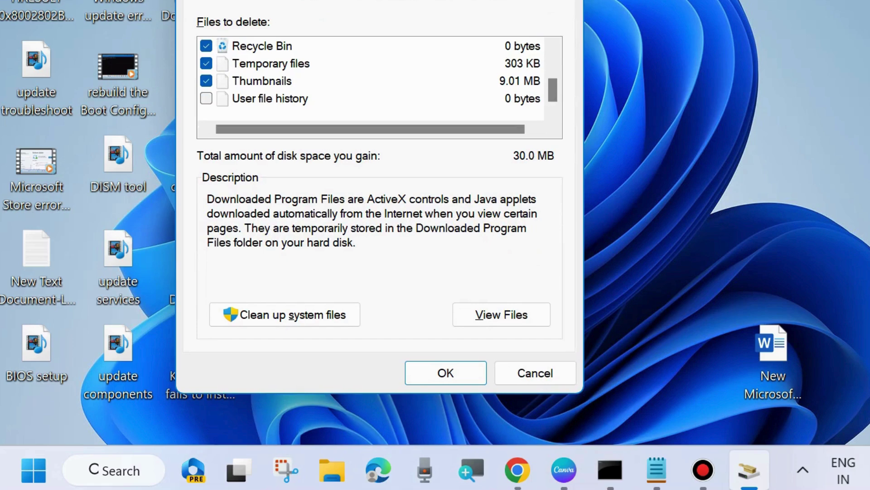
pyautogui.click(451, 370)
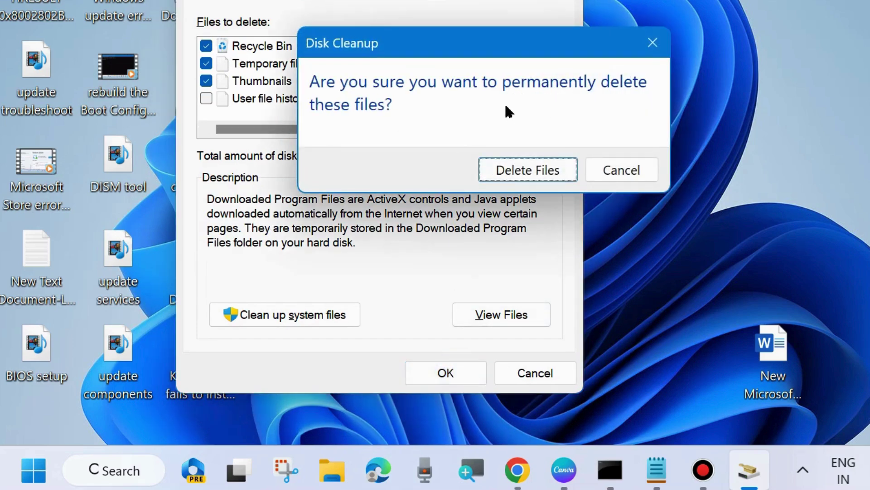
pyautogui.click(519, 168)
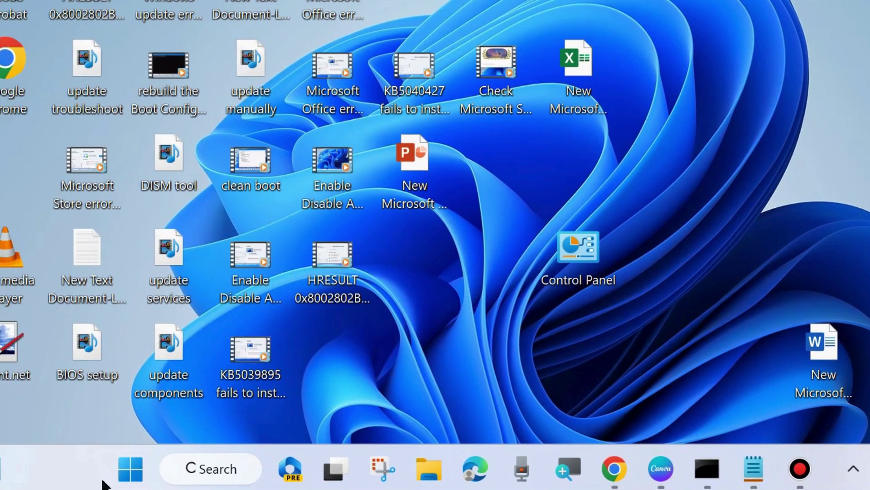
# Open the Run dialog and start entering services.msc ('serv') in the Open box
pyautogui.rightClick(129, 474)
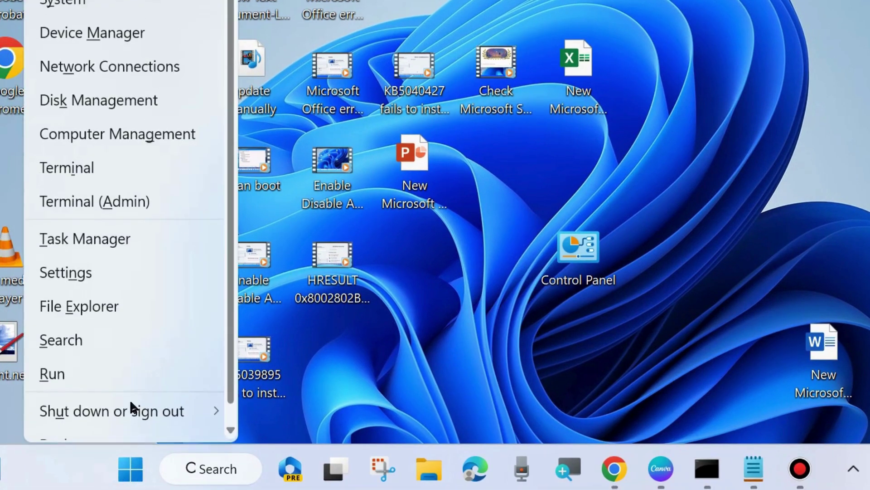
pyautogui.click(69, 373)
pyautogui.moveTo(118, 209); pyautogui.dragTo(421, 56)
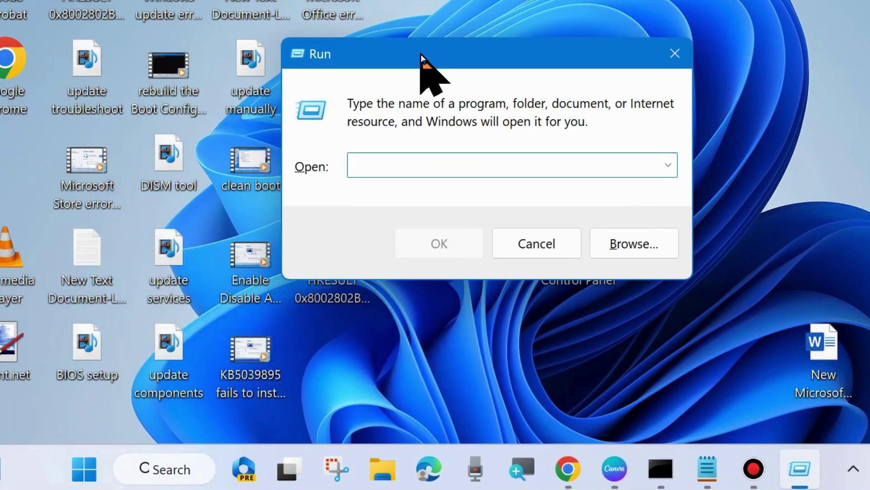
pyautogui.write('ser')
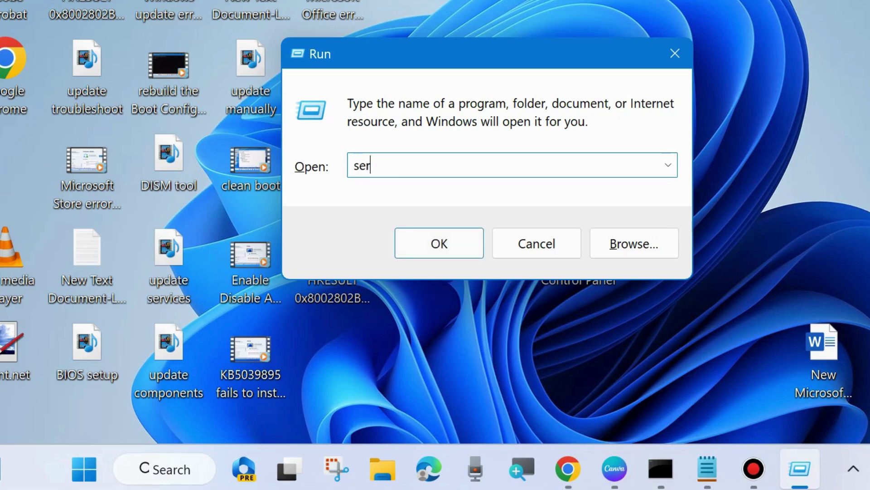
pyautogui.write('vices.msc')
# Open the Services console and restart the Background Intelligent Transfer Service
pyautogui.click(439, 243)
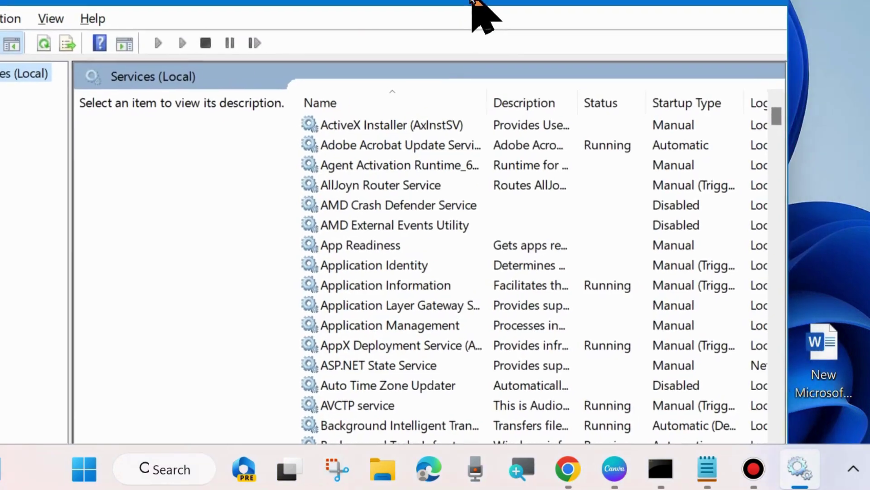
pyautogui.moveTo(471, 5); pyautogui.dragTo(510, 14)
pyautogui.scroll(-3, 426, 299)
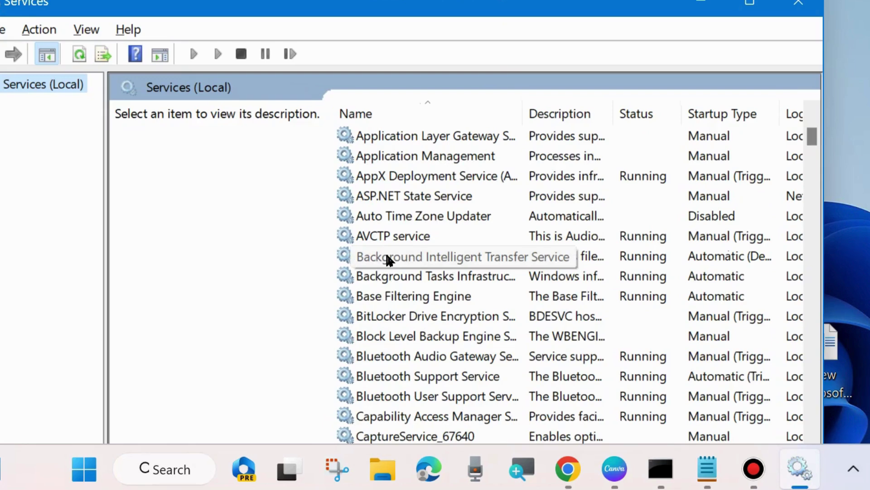
pyautogui.click(431, 255)
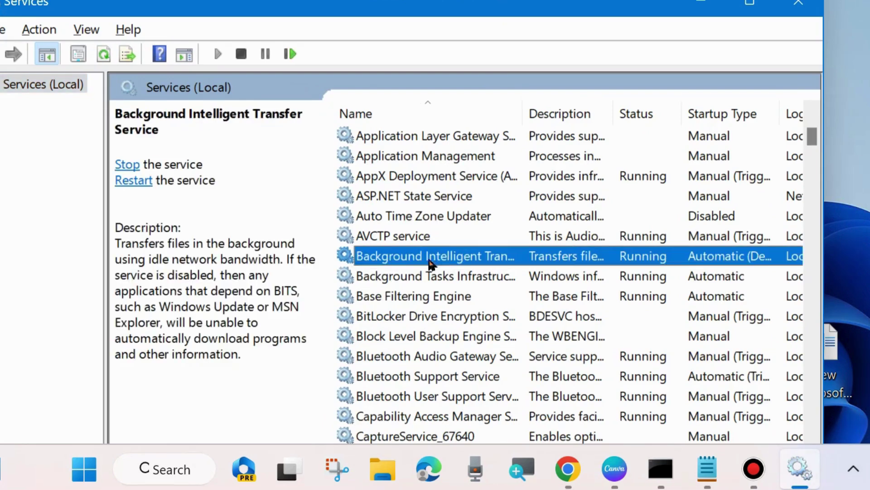
pyautogui.rightClick(409, 261)
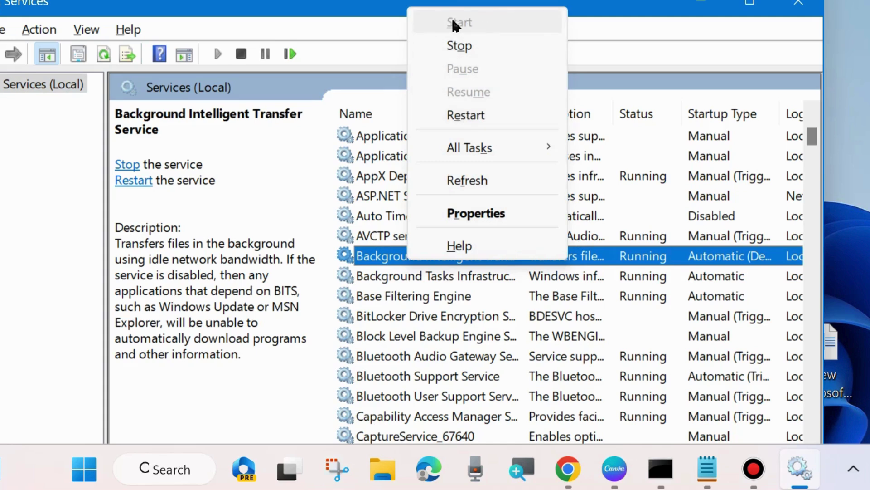
pyautogui.click(477, 119)
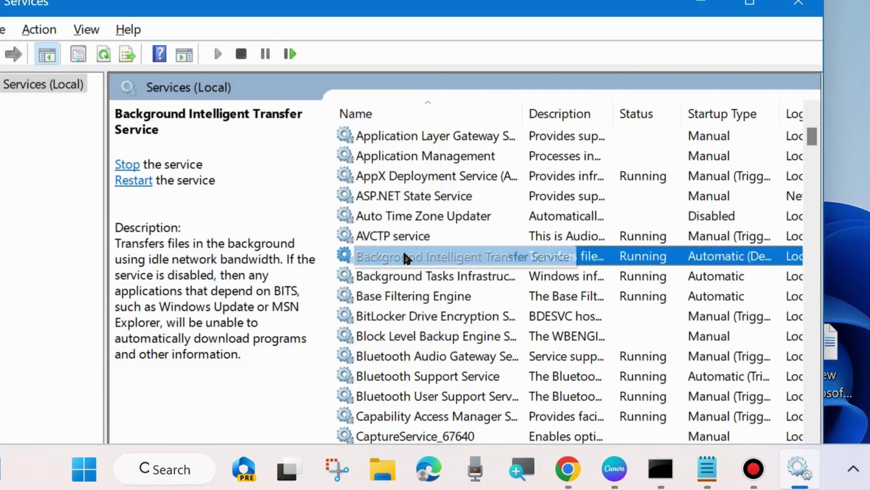
# Change the Background Intelligent Transfer Service startup type to Automatic and apply it
pyautogui.doubleClick(406, 257)
pyautogui.moveTo(218, 0); pyautogui.dragTo(459, 17)
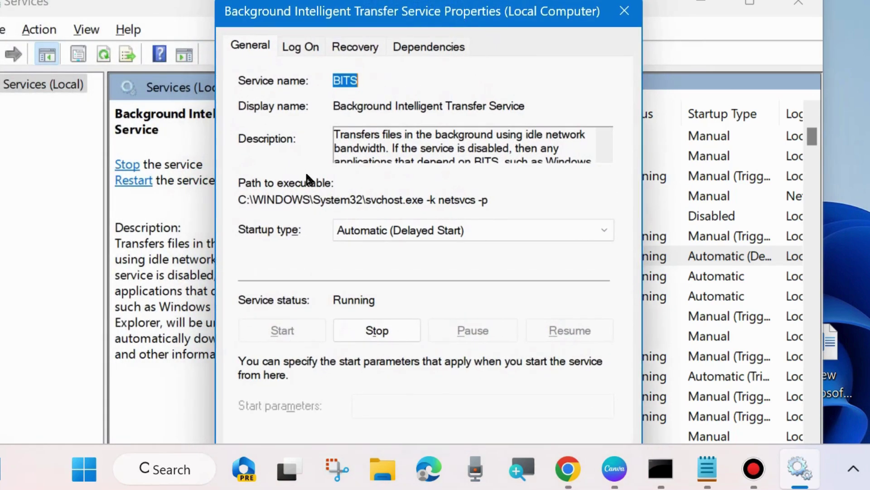
pyautogui.click(496, 230)
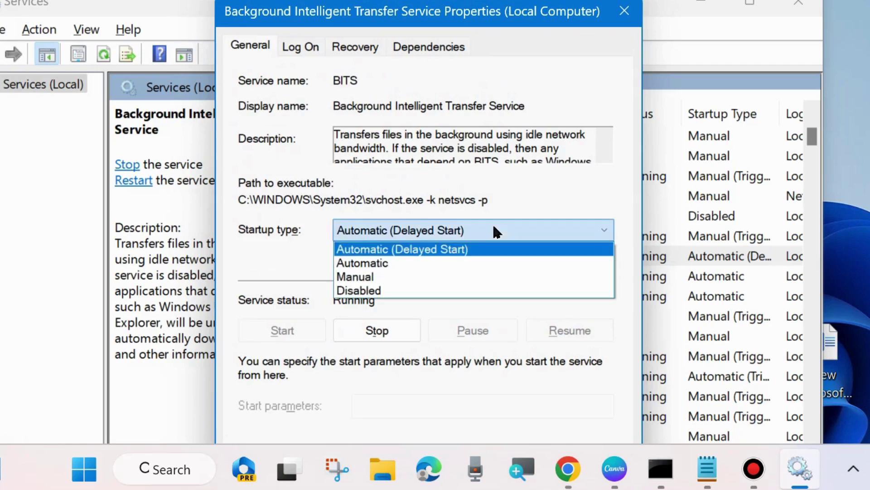
pyautogui.click(462, 263)
pyautogui.moveTo(436, 25); pyautogui.dragTo(418, 0)
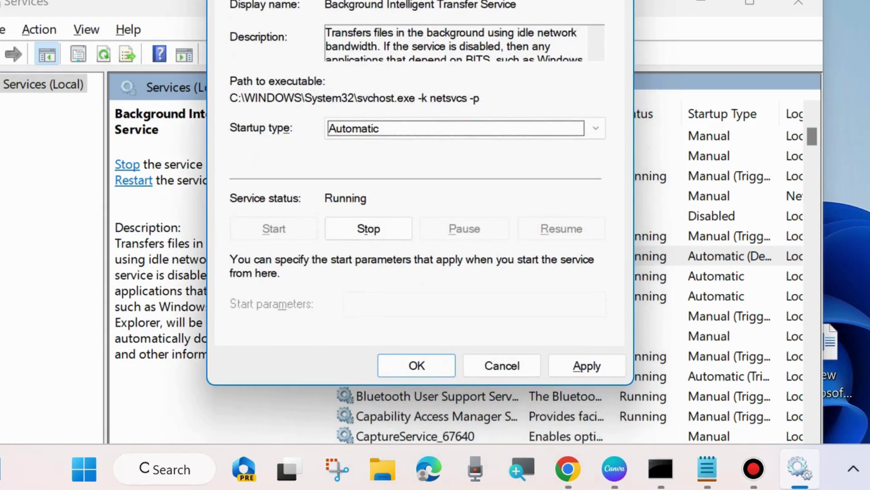
pyautogui.click(591, 365)
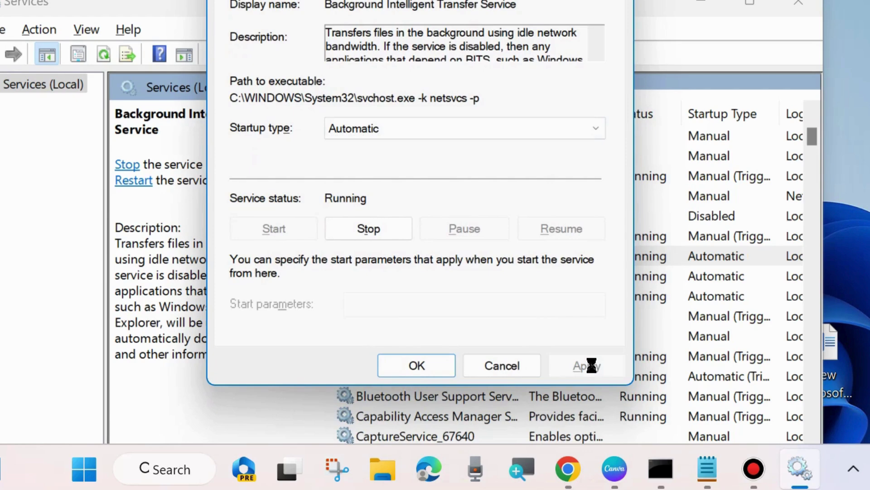
pyautogui.click(414, 365)
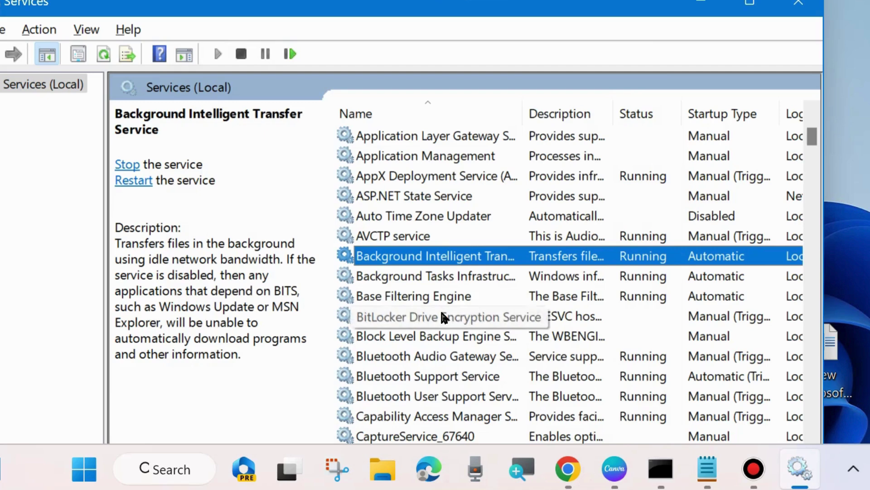
# Restart Cryptographic Services from its context menu
pyautogui.scroll(-4, 440, 312)
pyautogui.scroll(-7, 441, 313)
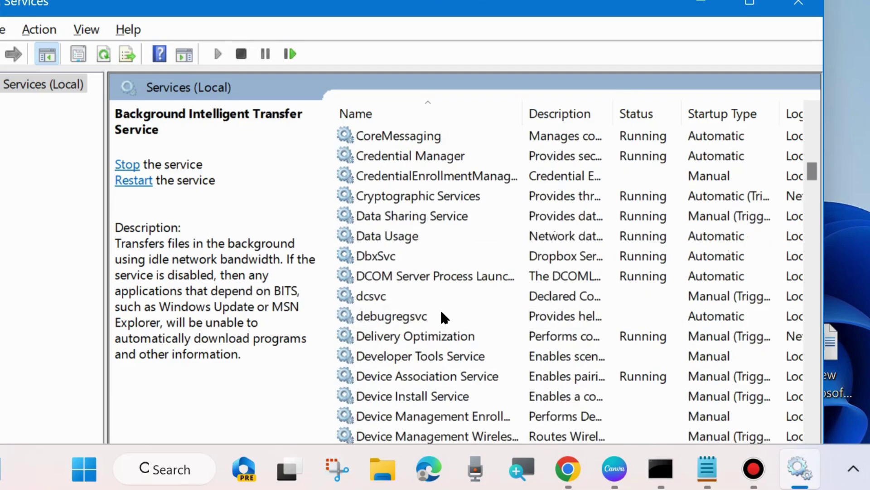
pyautogui.click(414, 199)
pyautogui.rightClick(394, 200)
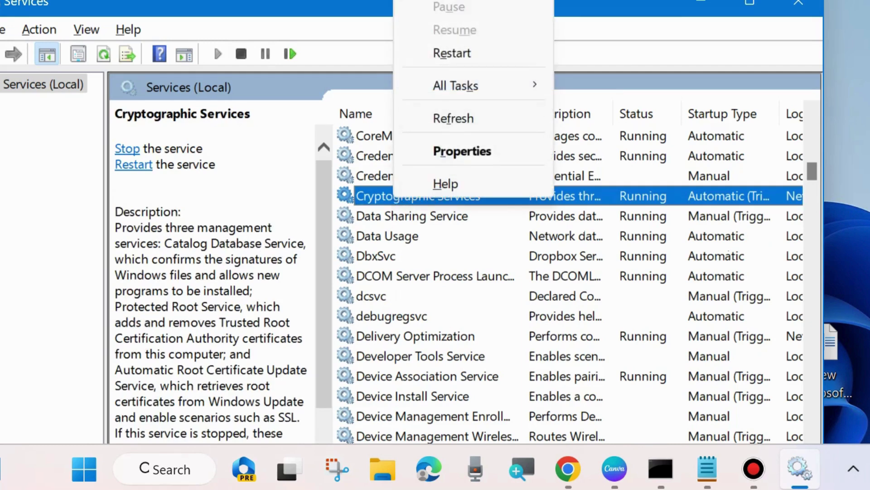
pyautogui.click(453, 53)
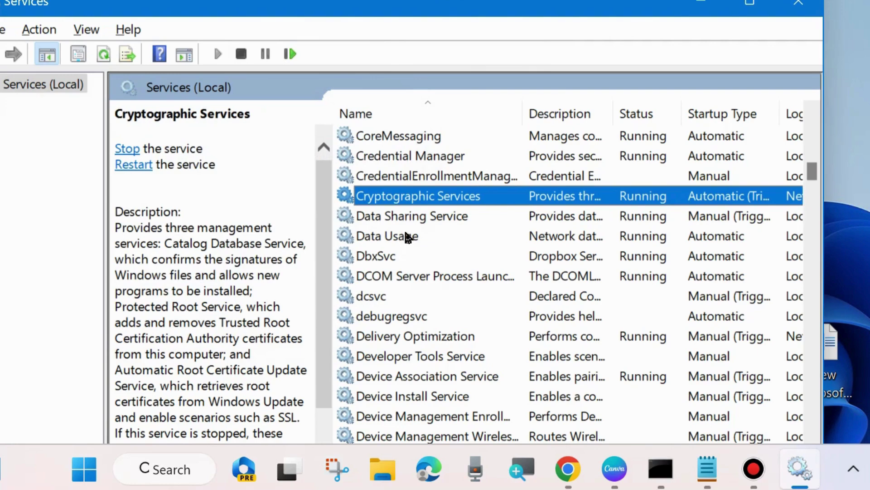
# Confirm in Cryptographic Services properties that startup is Automatic and status Running, then close
pyautogui.doubleClick(403, 196)
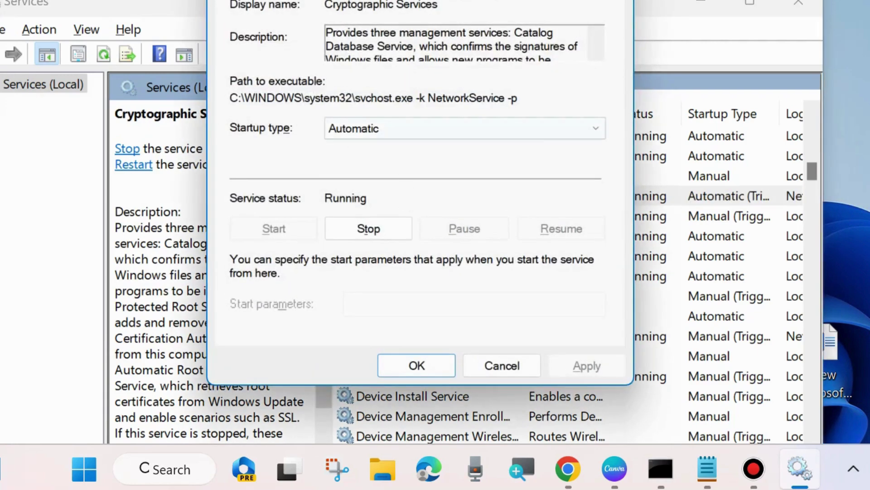
pyautogui.moveTo(426, 0); pyautogui.dragTo(439, 25)
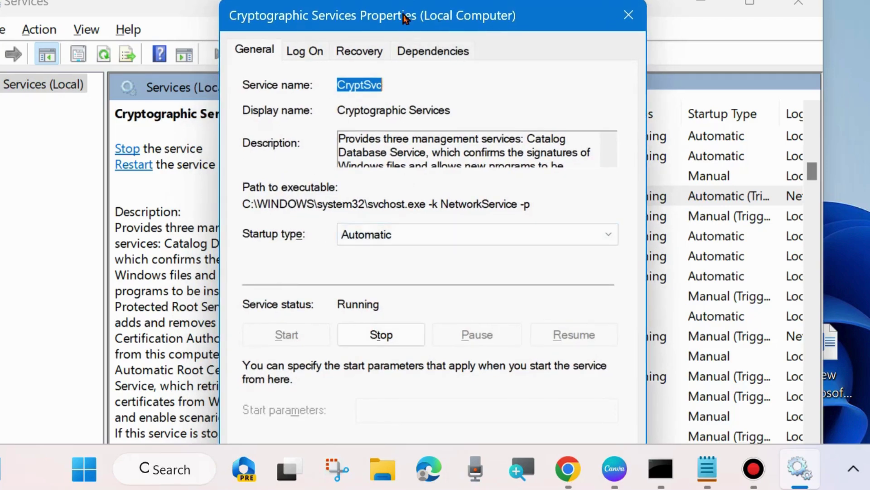
pyautogui.moveTo(404, 17); pyautogui.dragTo(393, 0)
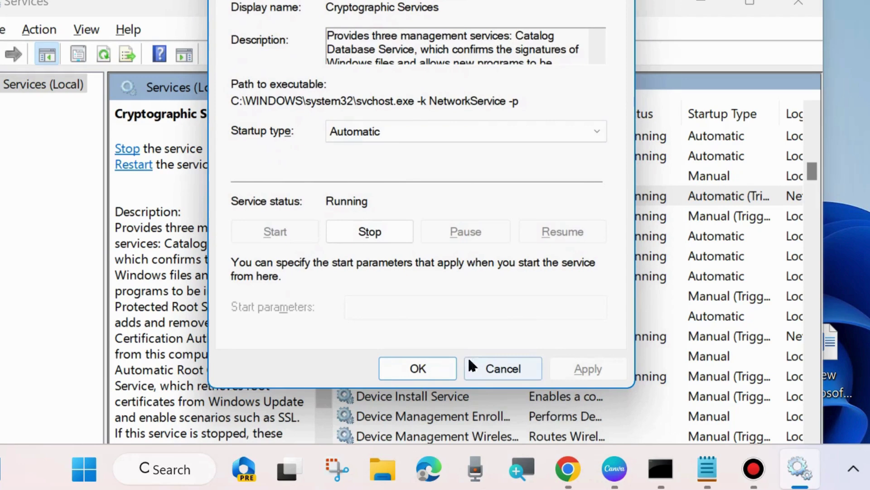
pyautogui.click(418, 368)
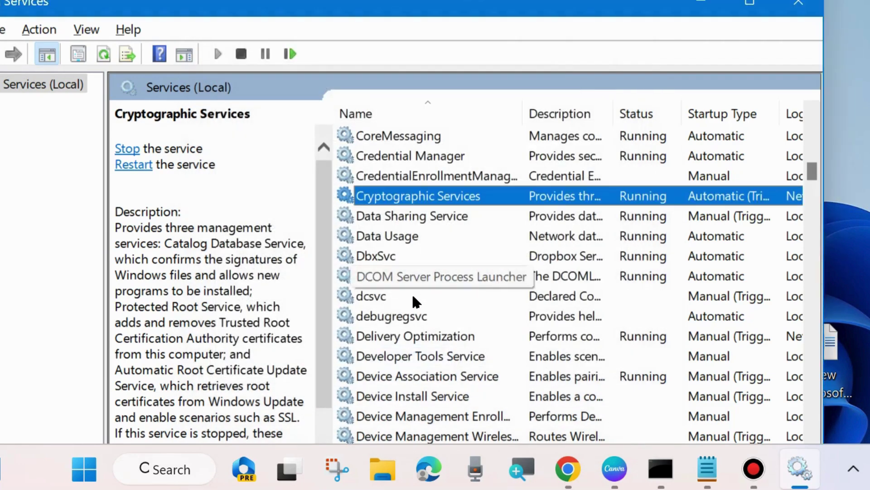
pyautogui.moveTo(812, 170); pyautogui.dragTo(806, 400)
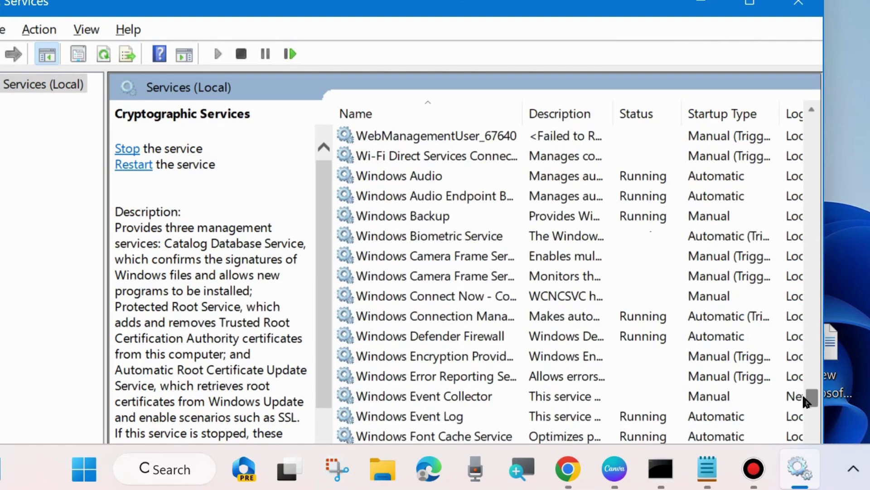
# Restart the Windows Installer service from its context menu
pyautogui.moveTo(806, 402); pyautogui.dragTo(807, 408)
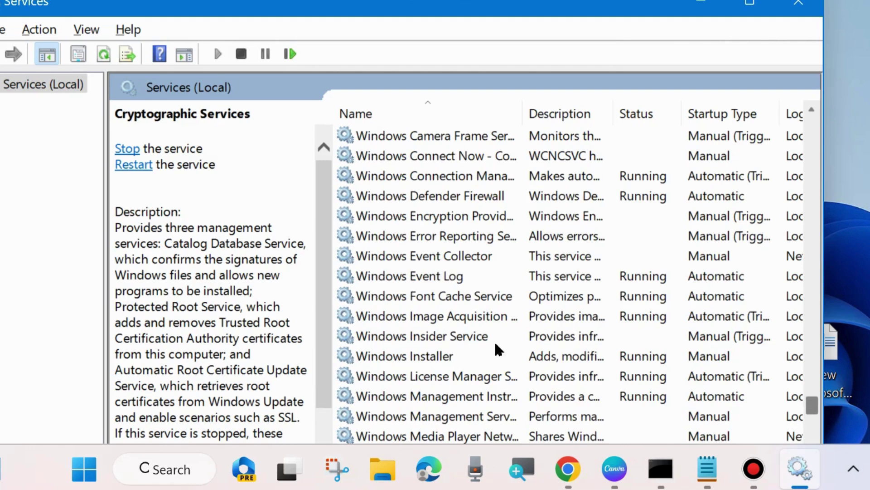
pyautogui.scroll(-2, 483, 338)
pyautogui.click(420, 236)
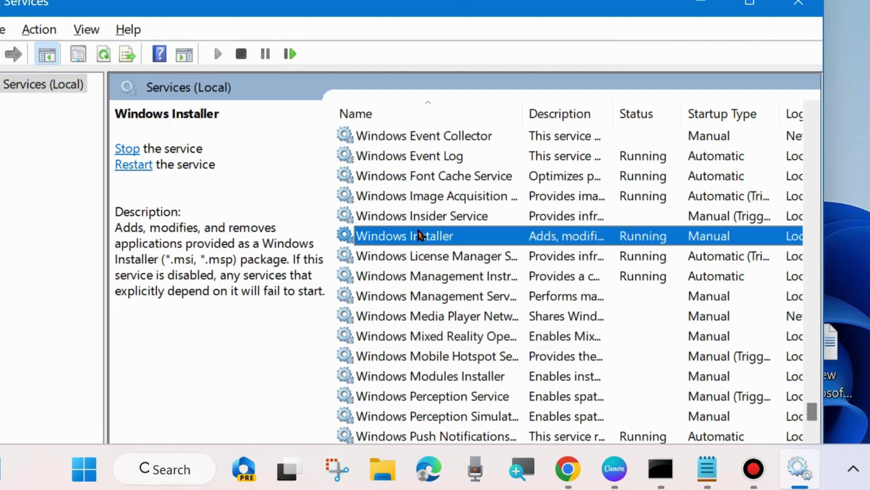
pyautogui.rightClick(362, 241)
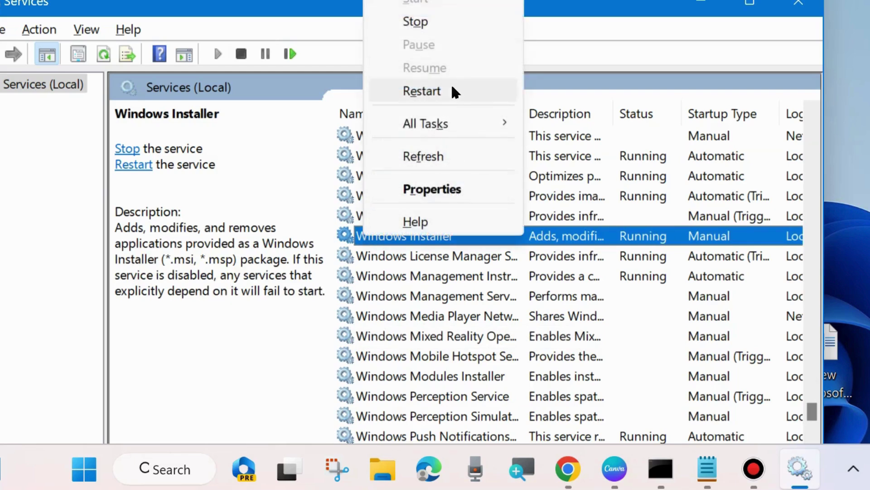
pyautogui.click(420, 90)
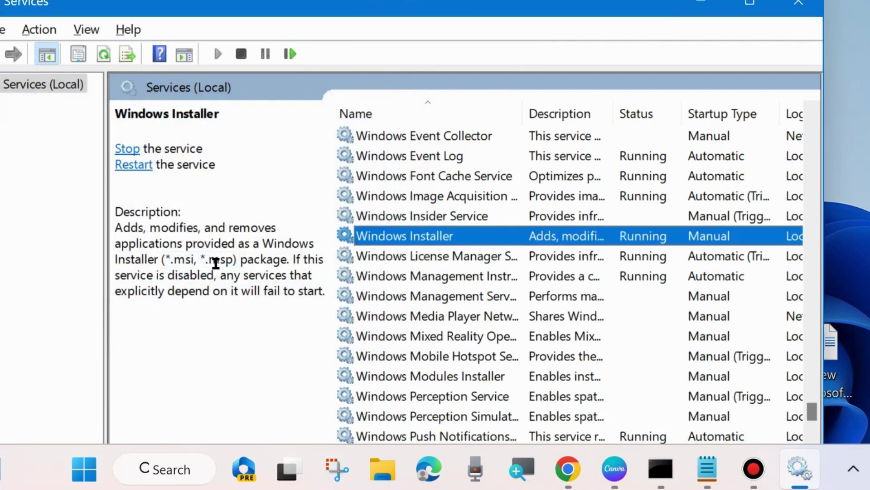
# Check the Windows Installer properties show Manual startup, then close them
pyautogui.doubleClick(395, 237)
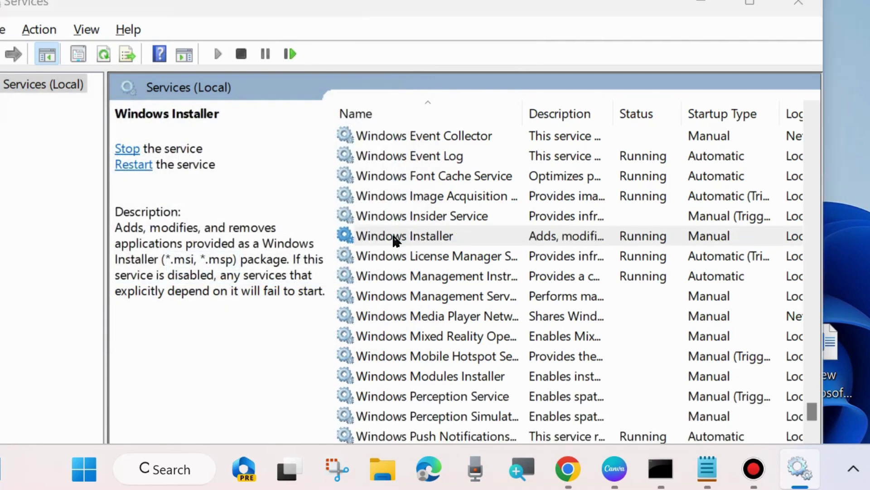
pyautogui.moveTo(503, 0); pyautogui.dragTo(491, 0)
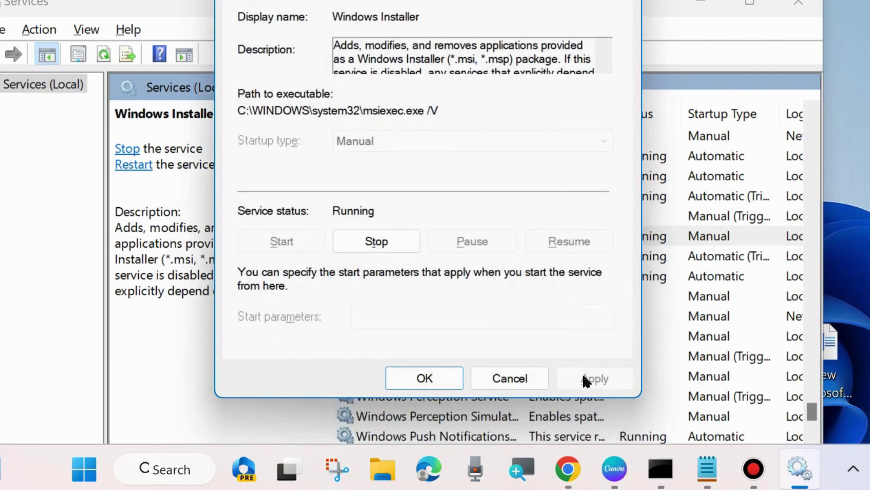
pyautogui.click(419, 378)
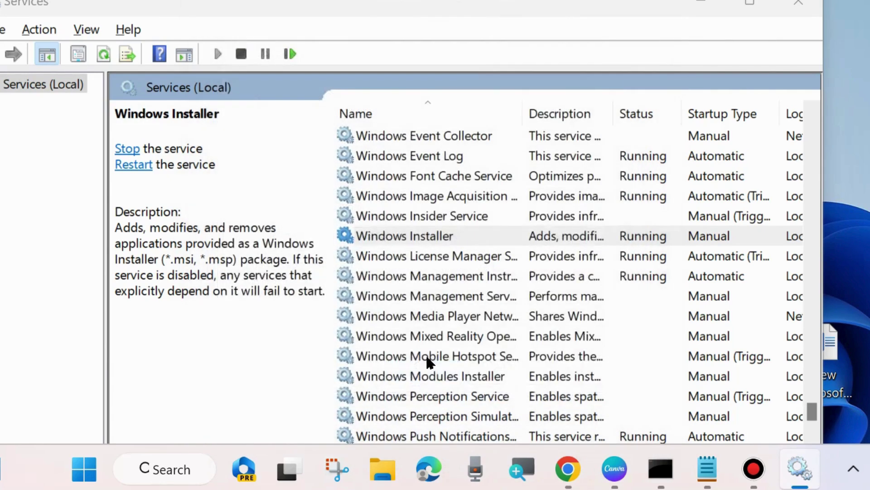
# Restart the Windows Update service from its context menu
pyautogui.scroll(-6, 526, 313)
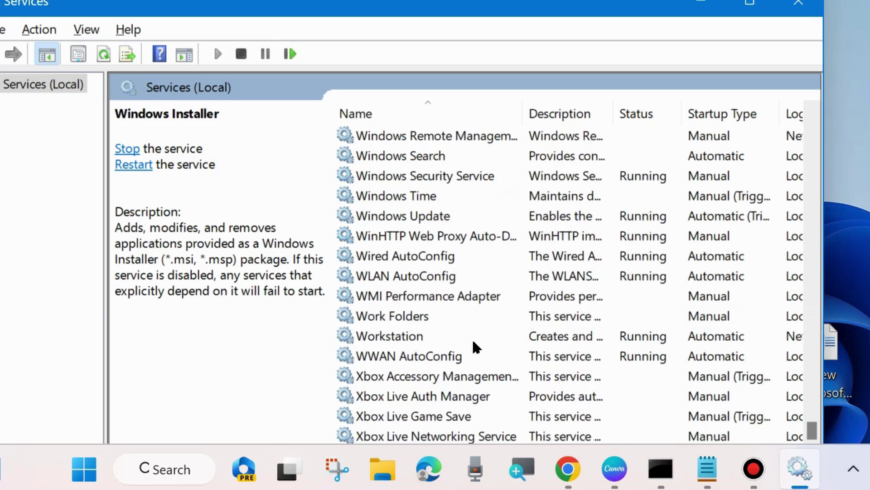
pyautogui.click(375, 217)
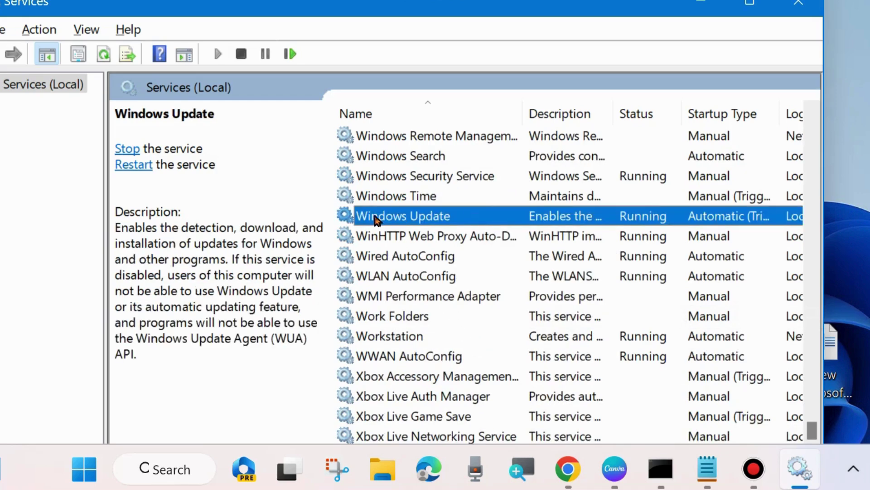
pyautogui.rightClick(375, 218)
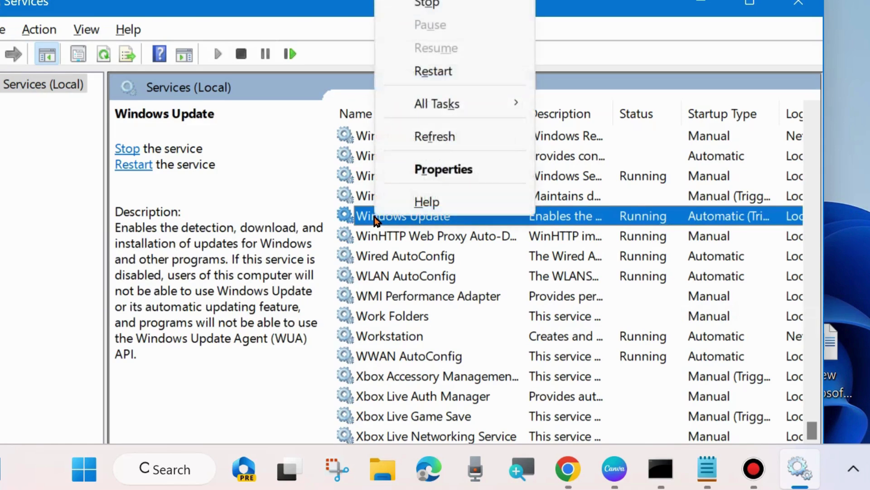
pyautogui.click(435, 71)
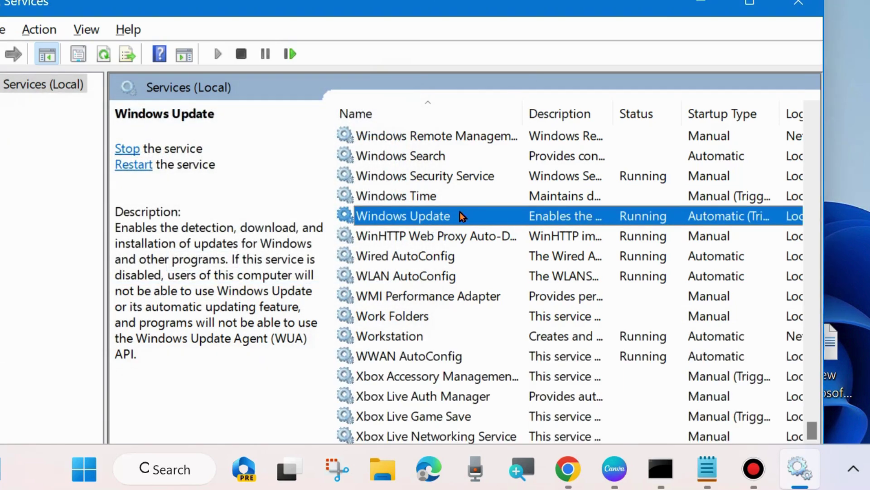
# Set the Windows Update service startup type to Automatic and apply it
pyautogui.doubleClick(442, 216)
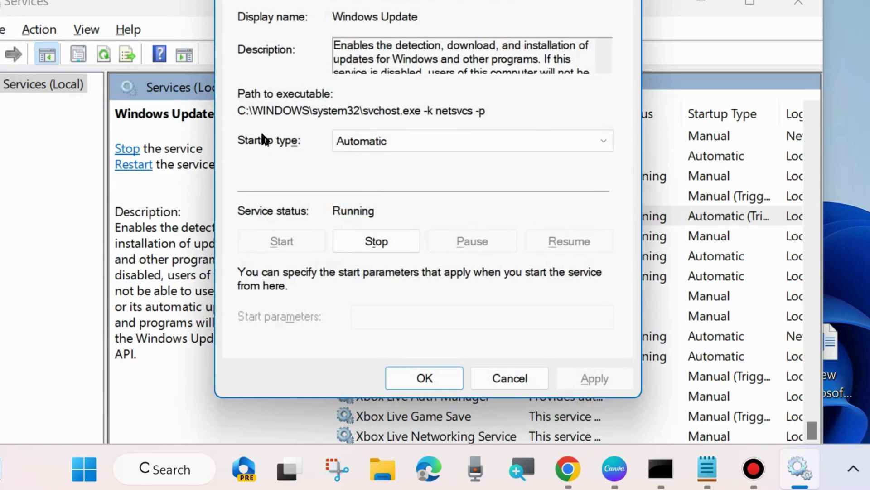
pyautogui.click(410, 140)
pyautogui.click(406, 174)
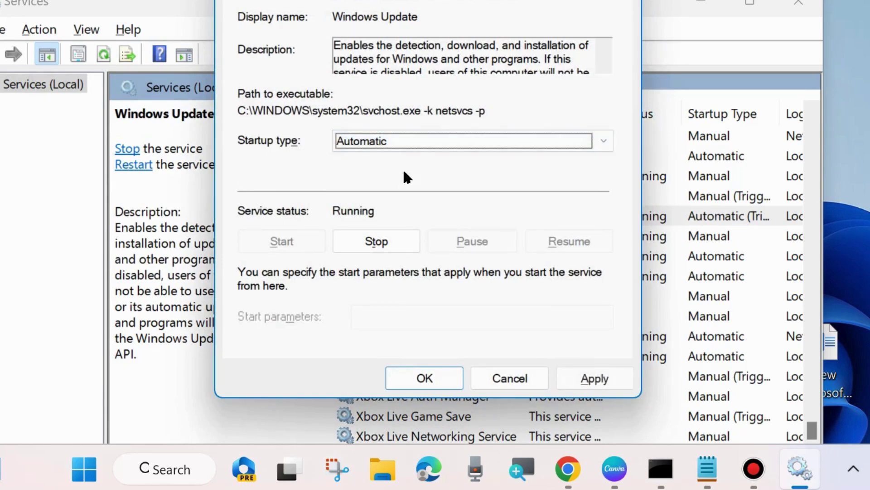
pyautogui.click(603, 376)
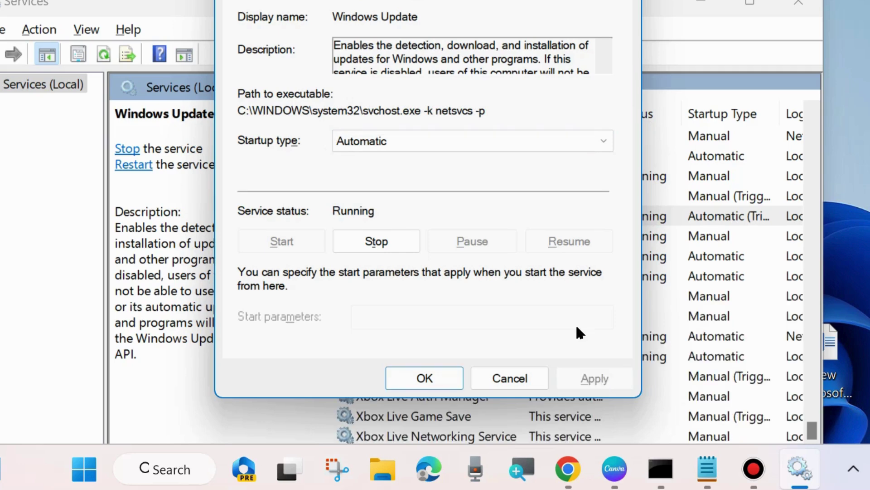
pyautogui.click(425, 377)
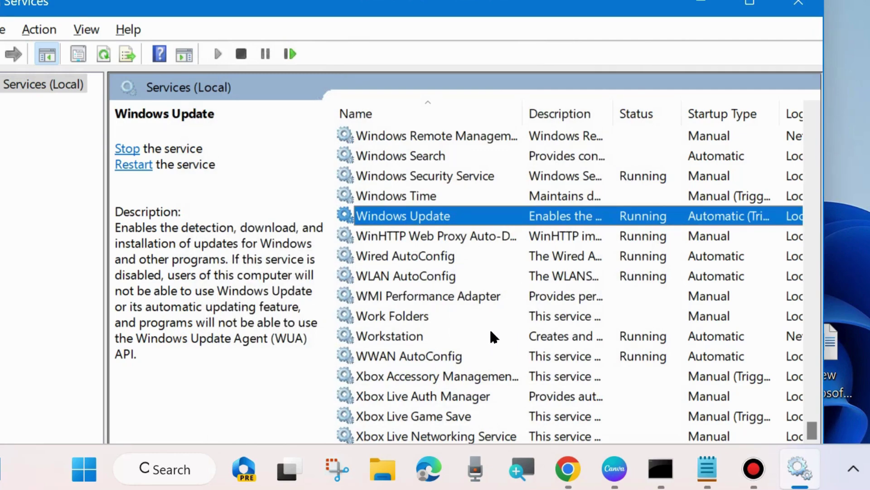
# Close the Services window and search Windows for 'cmd'
pyautogui.click(800, 4)
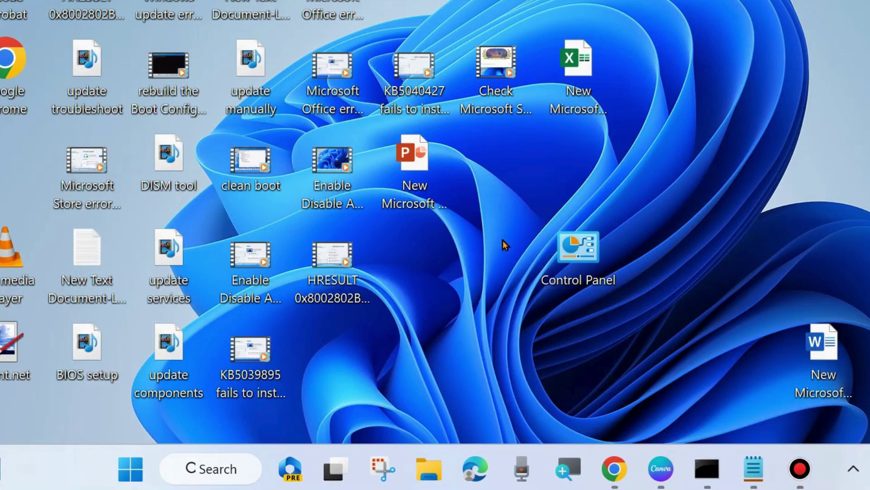
pyautogui.click(216, 468)
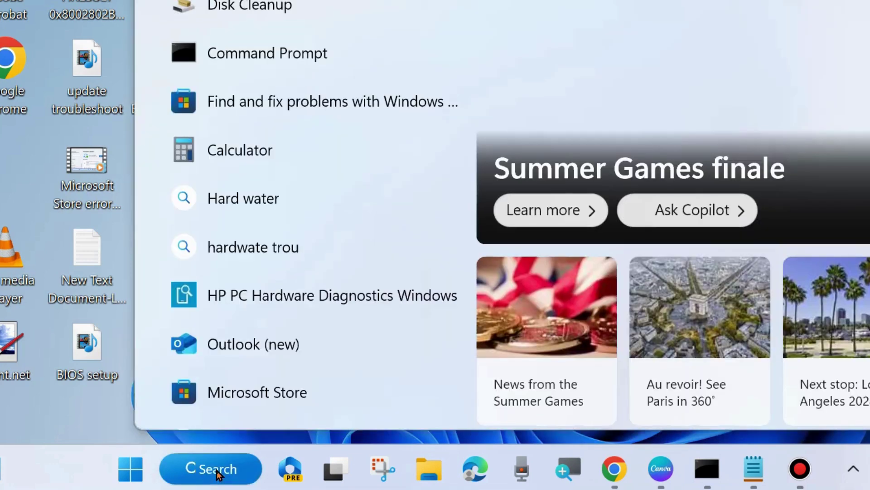
pyautogui.write('cmd')
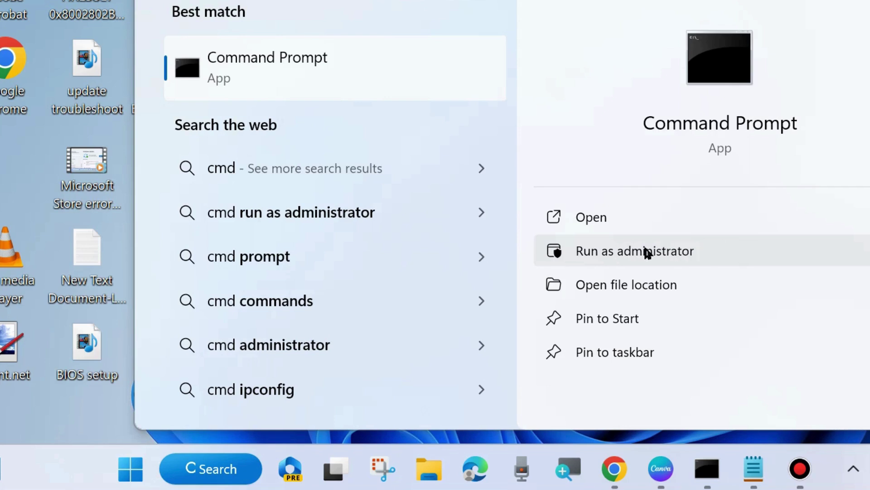
# Run Command Prompt as administrator and review the DISM scanhealth, checkhealth and restorehealth lines in Notepad
pyautogui.click(648, 252)
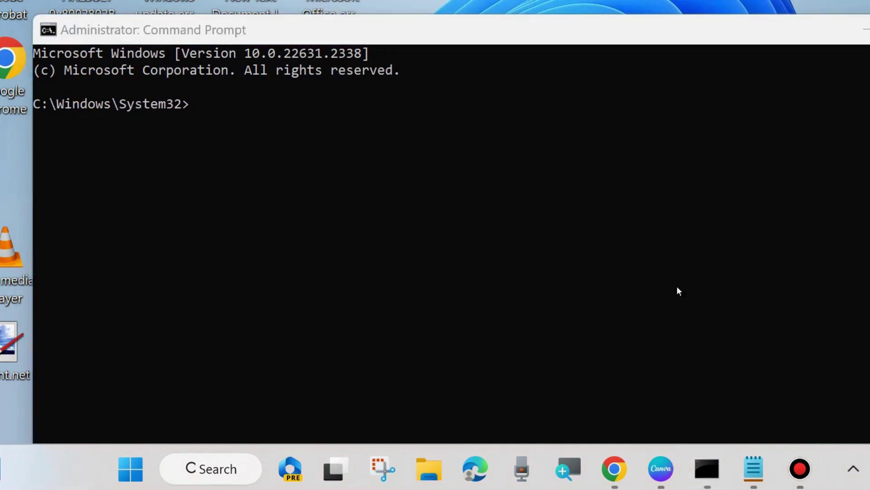
pyautogui.click(753, 468)
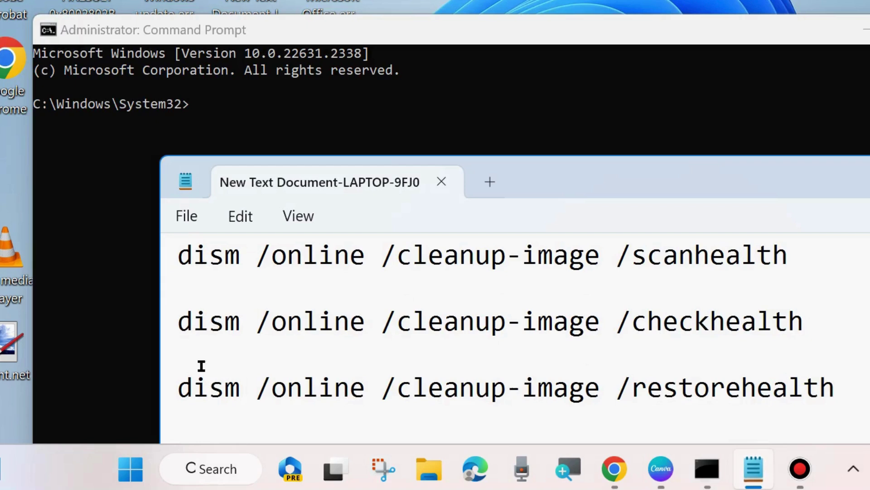
pyautogui.tripleClick(176, 268)
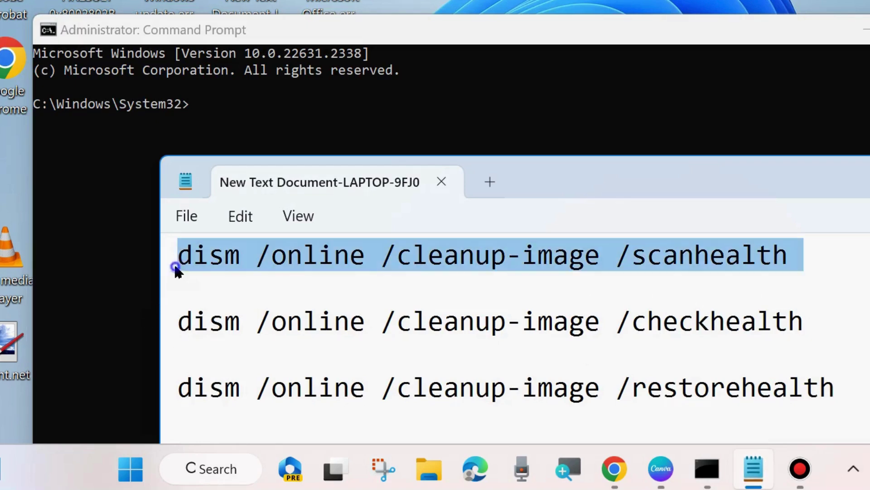
pyautogui.tripleClick(170, 324)
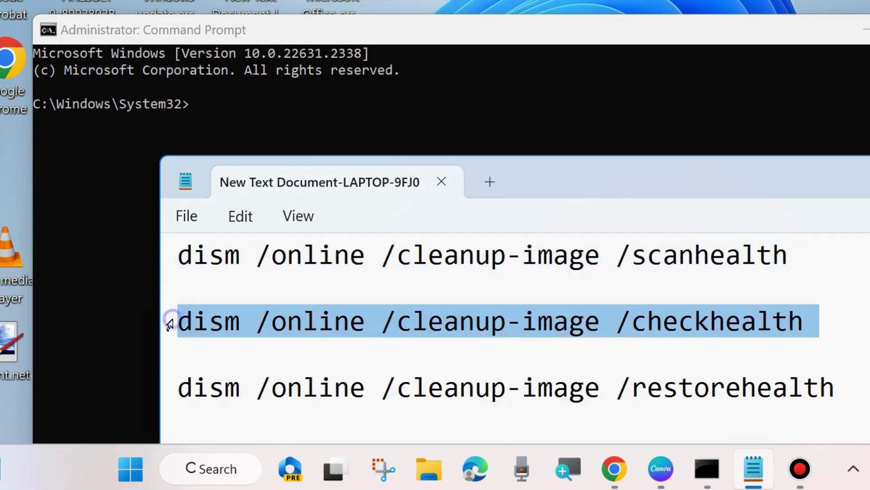
pyautogui.tripleClick(171, 401)
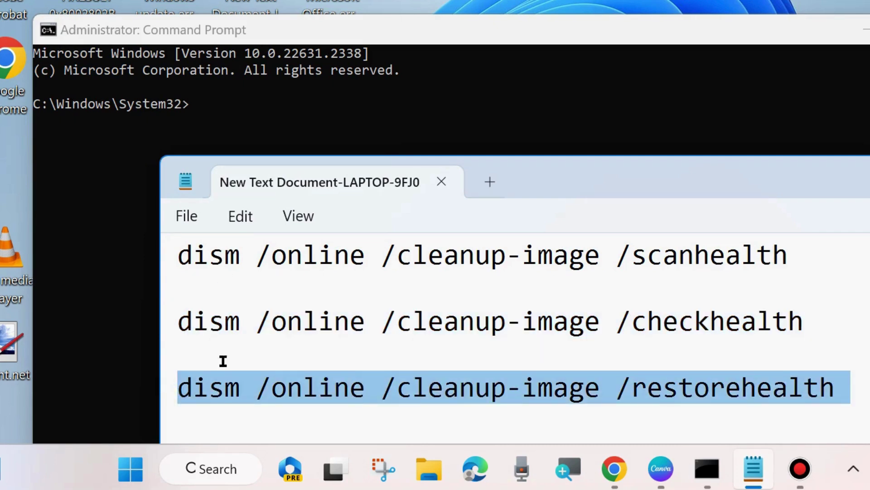
pyautogui.tripleClick(166, 268)
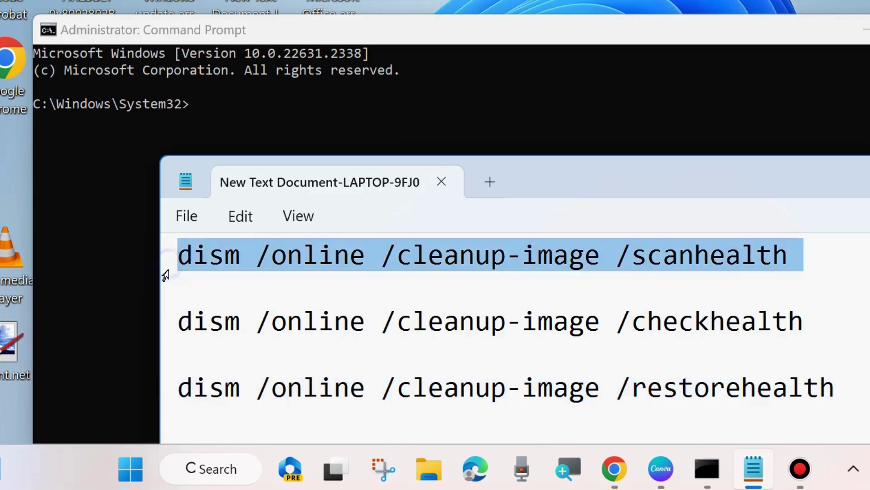
pyautogui.tripleClick(172, 323)
pyautogui.tripleClick(168, 395)
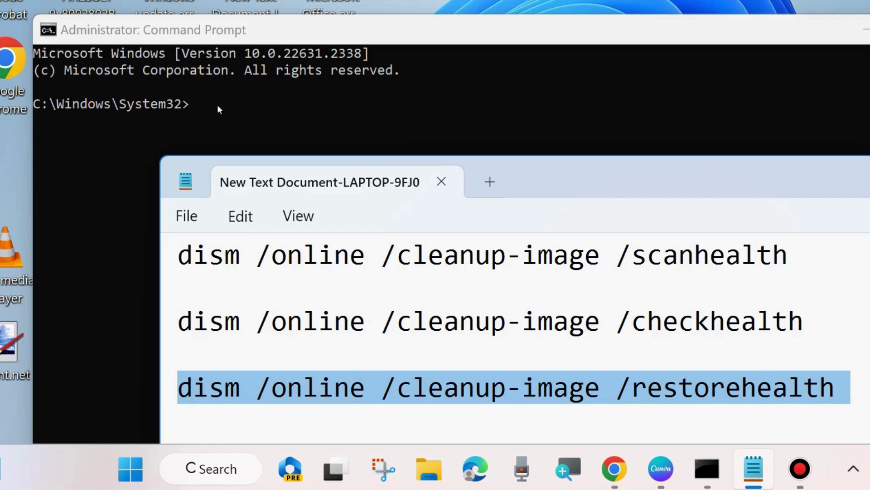
# Type sfc /scannow in the admin Command Prompt, erase it, then show the Notepad net stop list
pyautogui.click(189, 104)
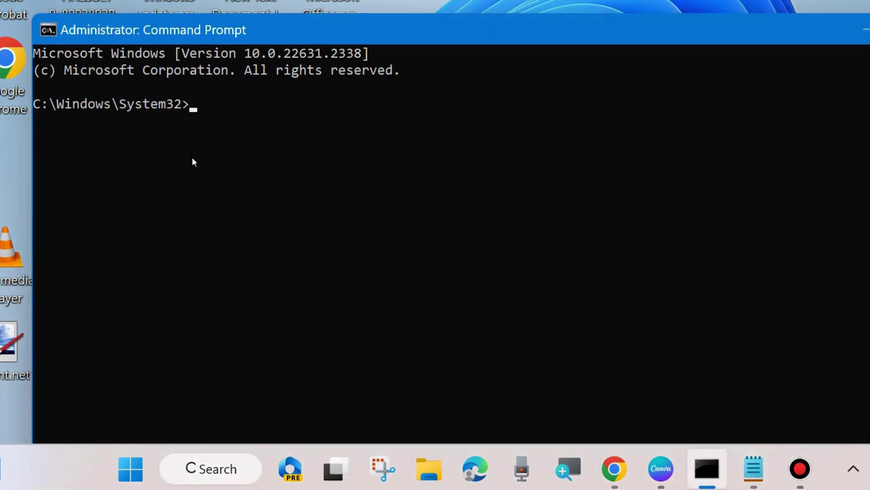
pyautogui.write('sfc /scannow')
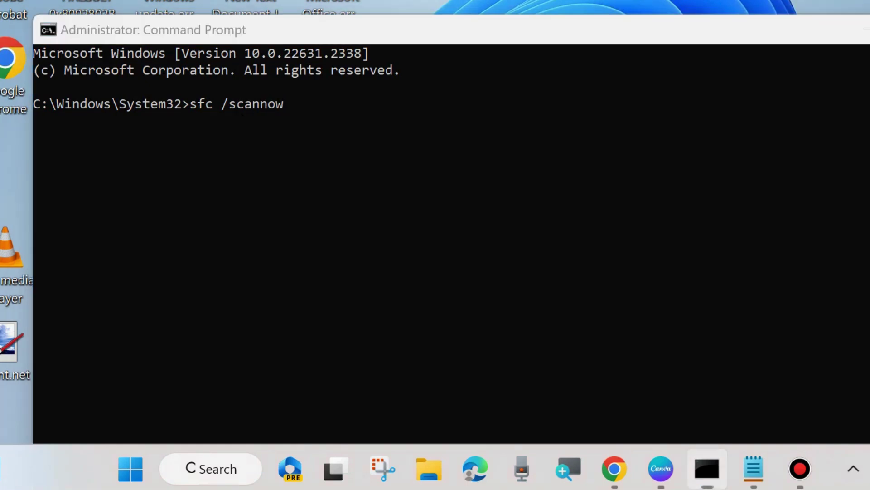
pyautogui.click(295, 119)
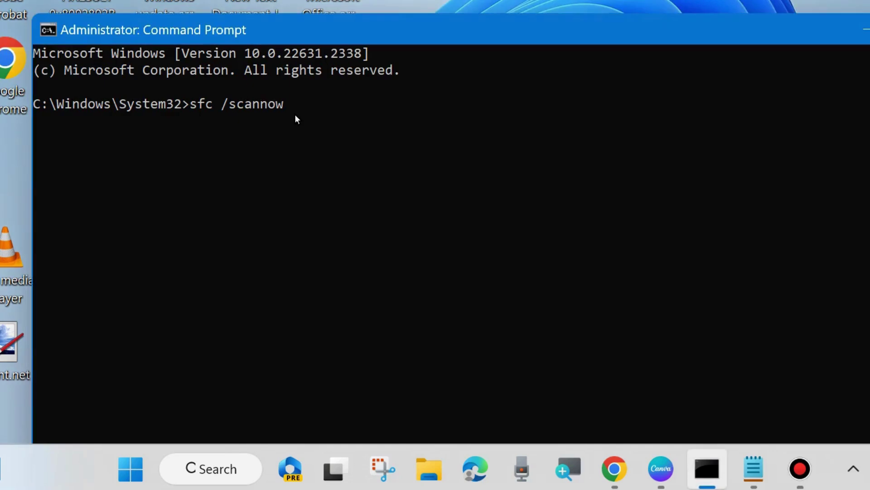
pyautogui.press('BackSpace')
pyautogui.press('BackSpace')
pyautogui.press('BackSpace')
pyautogui.press('BackSpace')
pyautogui.press('BackSpace')
pyautogui.press('BackSpace')
pyautogui.press('BackSpace')
pyautogui.press('BackSpace')
pyautogui.press('BackSpace')
pyautogui.press('BackSpace')
pyautogui.press('BackSpace')
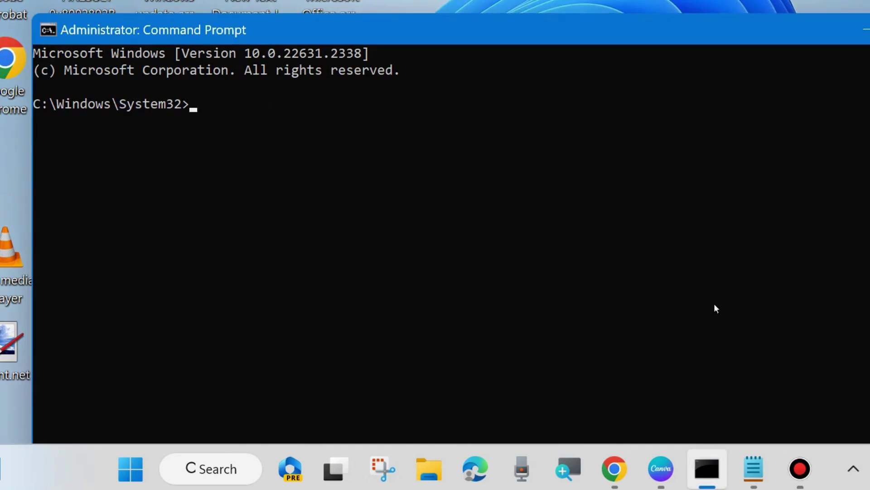
pyautogui.click(753, 468)
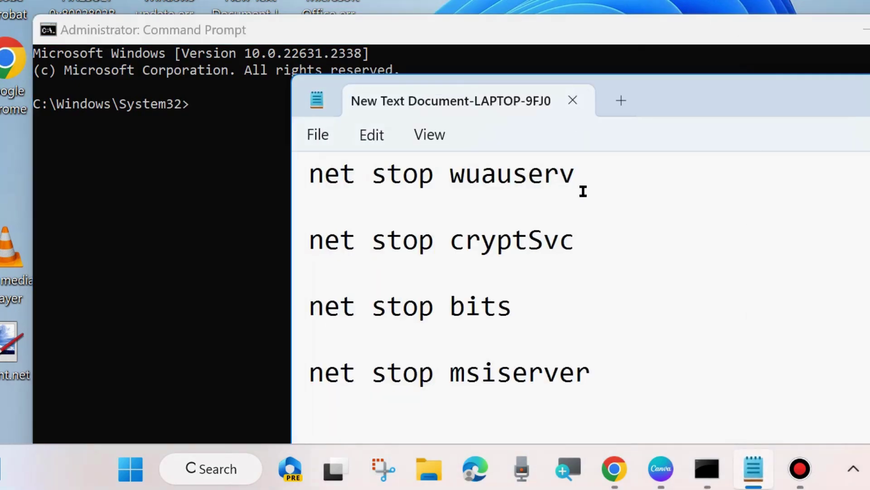
pyautogui.tripleClick(294, 184)
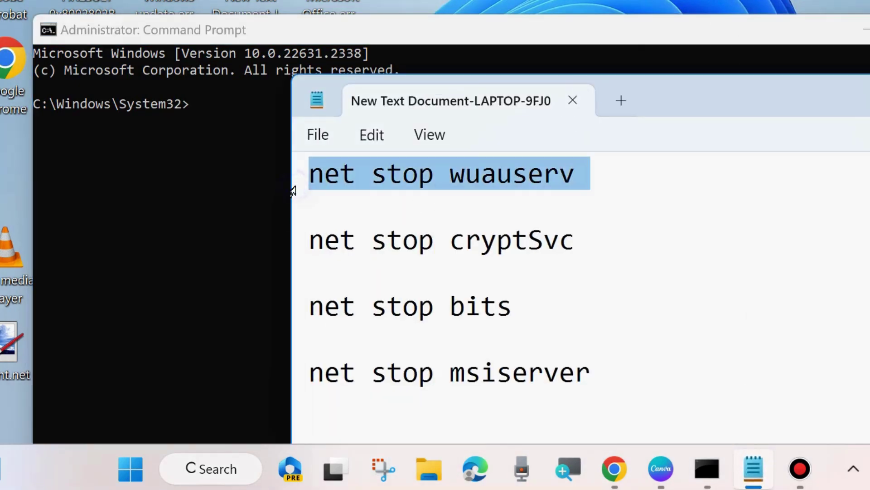
pyautogui.tripleClick(295, 239)
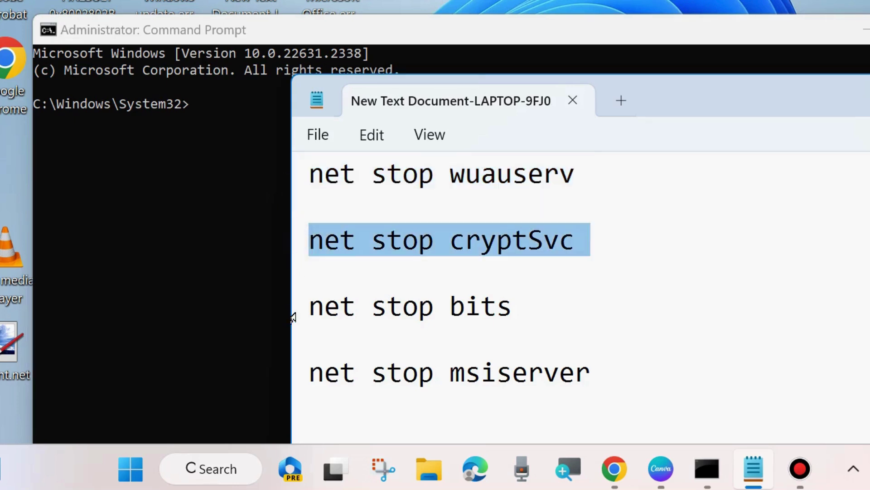
pyautogui.tripleClick(304, 313)
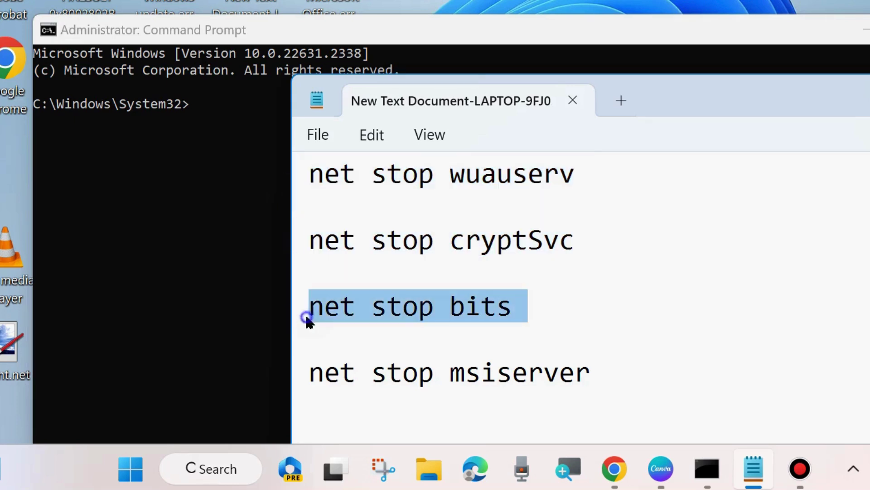
pyautogui.tripleClick(298, 377)
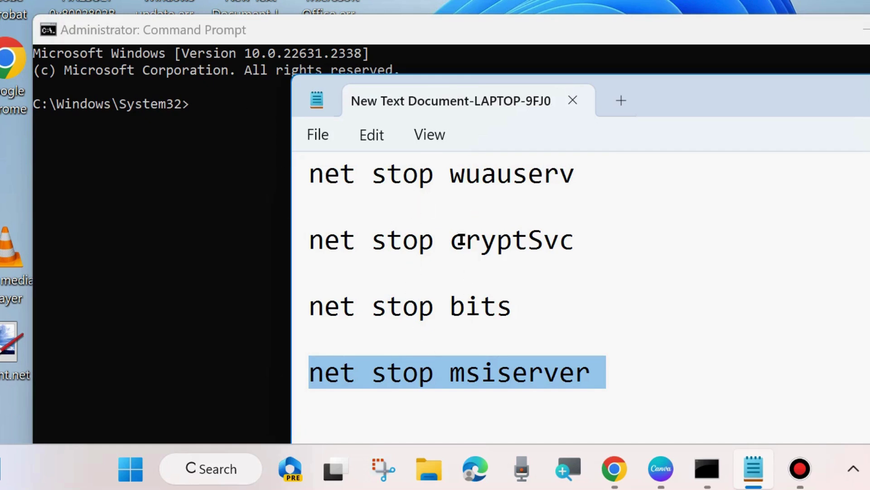
pyautogui.scroll(-5, 423, 285)
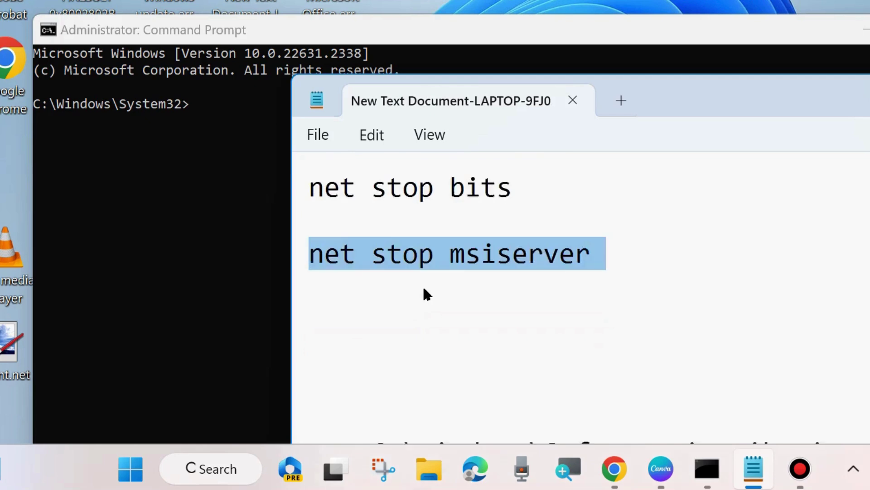
pyautogui.moveTo(742, 99); pyautogui.dragTo(581, 135)
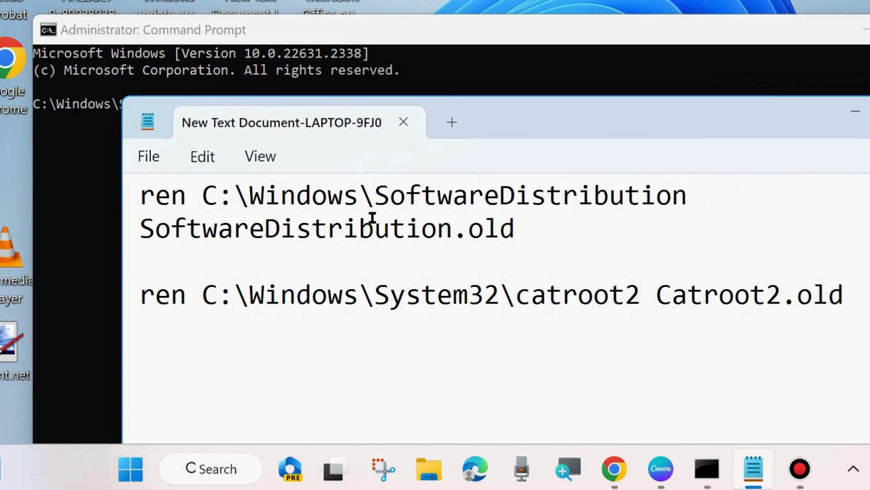
pyautogui.click(136, 202)
pyautogui.moveTo(136, 202); pyautogui.dragTo(136, 226)
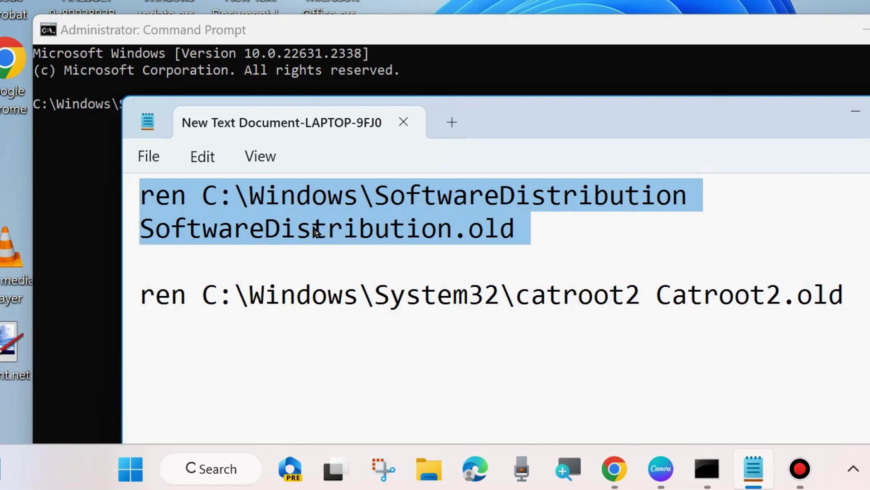
pyautogui.click(125, 305)
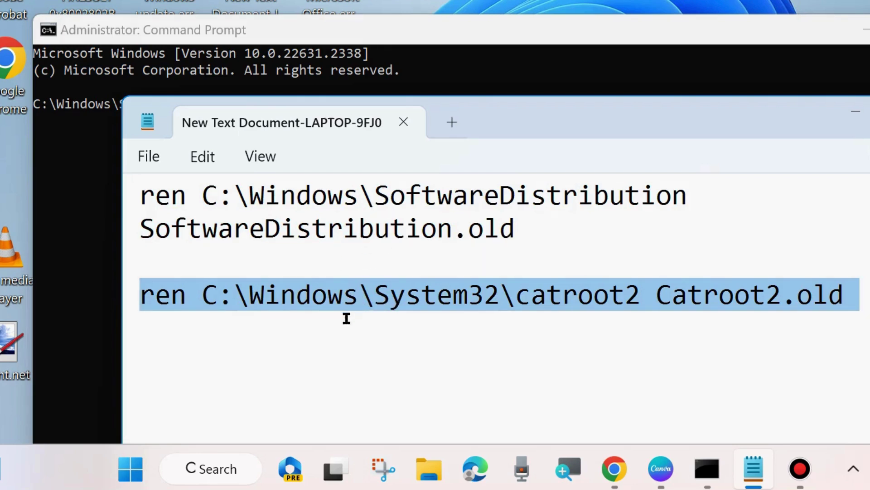
# Review the net start lines for wuauserv, cryptSvc, bits and msiserver in the notes window
pyautogui.scroll(-5, 255, 299)
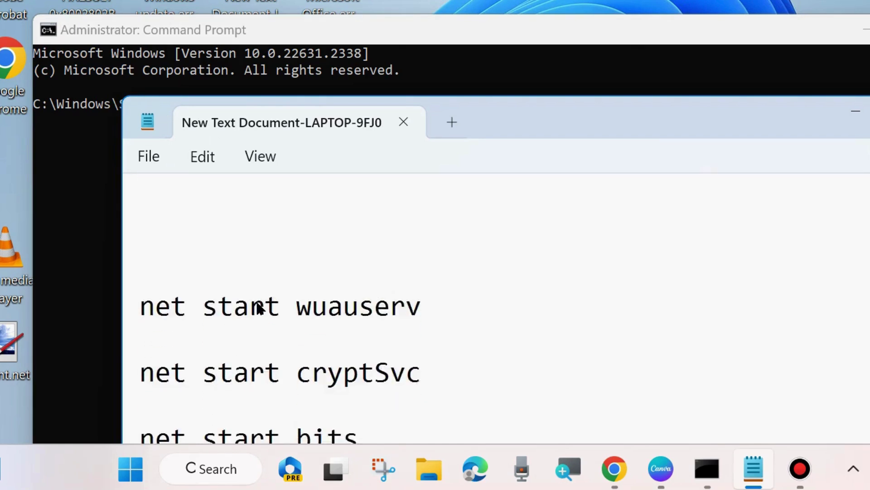
pyautogui.scroll(-2, 257, 308)
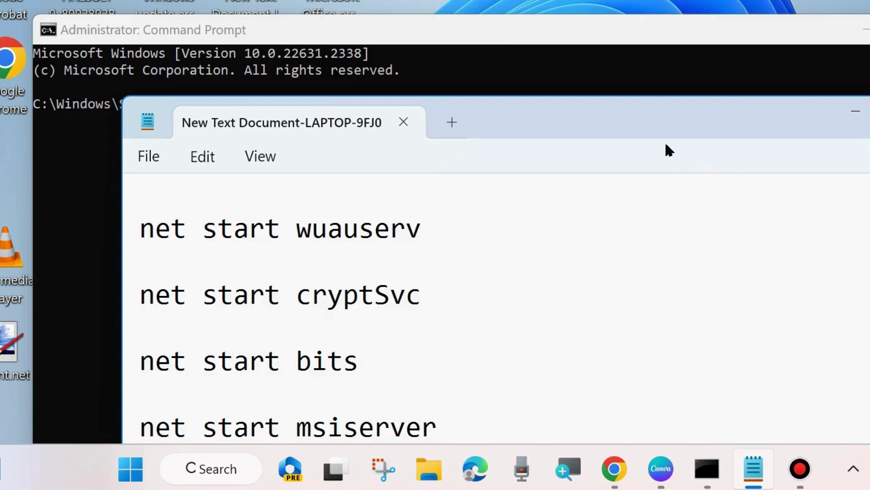
pyautogui.moveTo(657, 111); pyautogui.dragTo(705, 47)
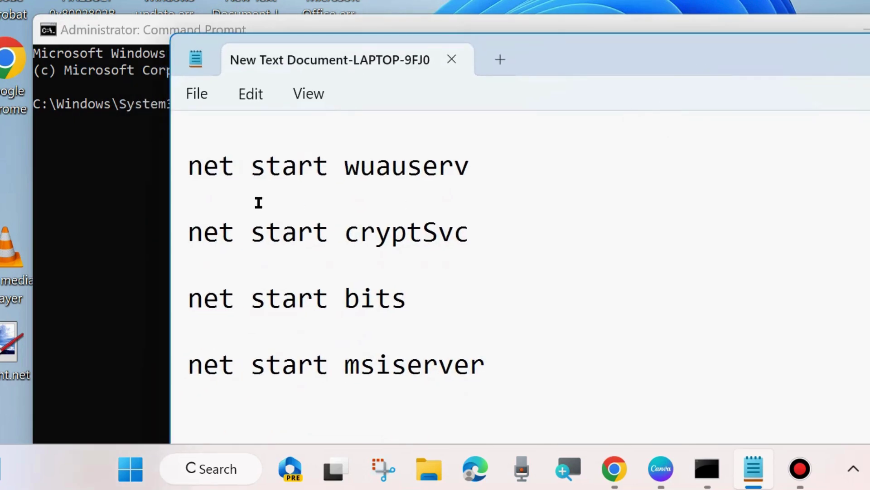
pyautogui.tripleClick(173, 179)
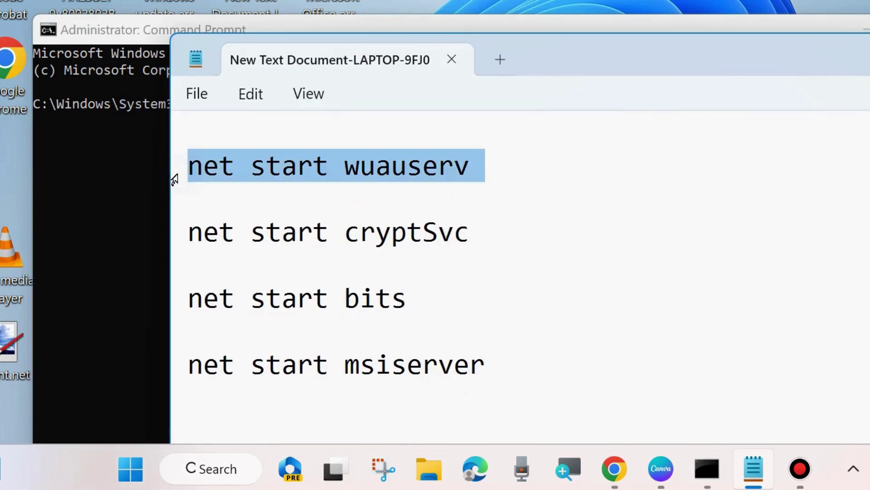
pyautogui.tripleClick(170, 238)
pyautogui.tripleClick(171, 301)
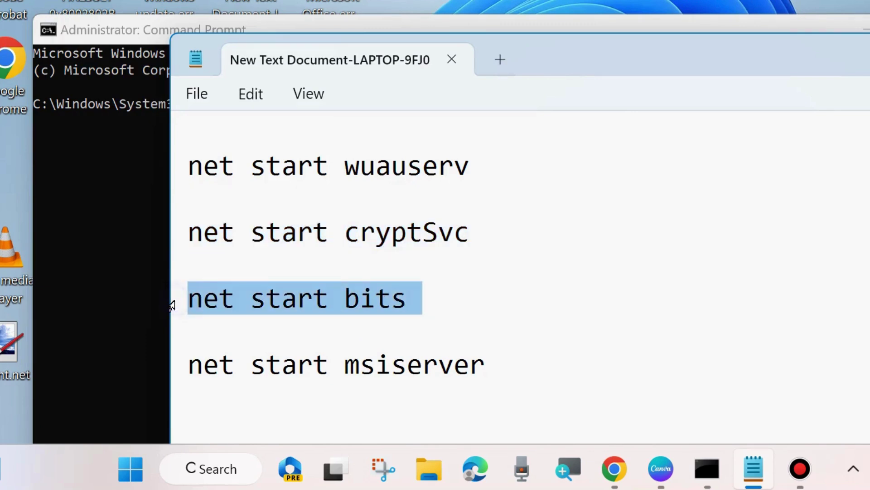
pyautogui.tripleClick(175, 368)
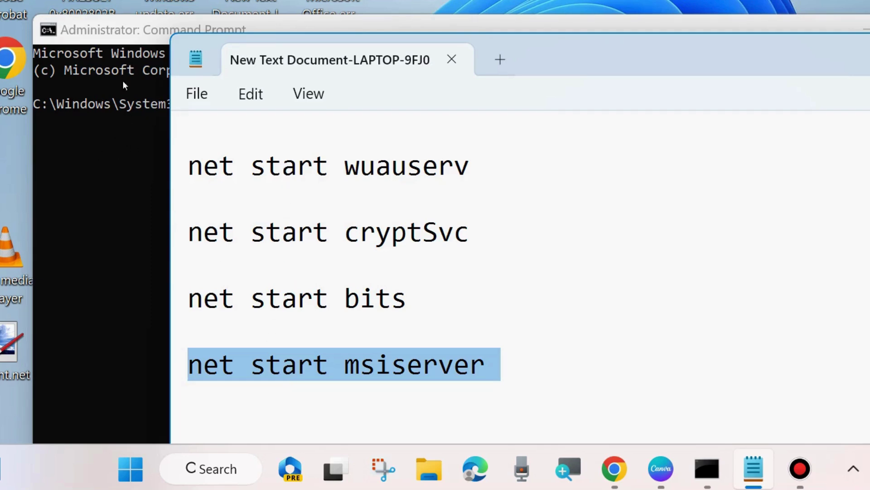
# Return the notes to the top, then minimize the administrator Command Prompt to reveal the desktop
pyautogui.scroll(5, 334, 257)
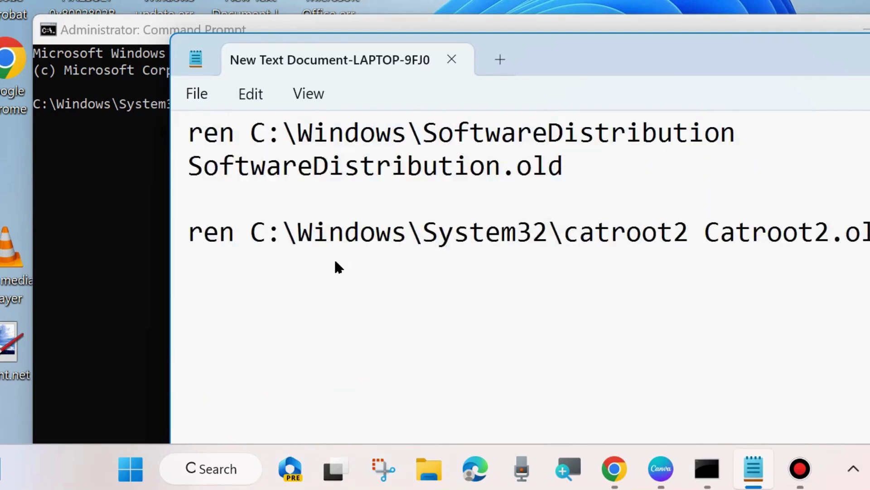
pyautogui.scroll(6, 302, 220)
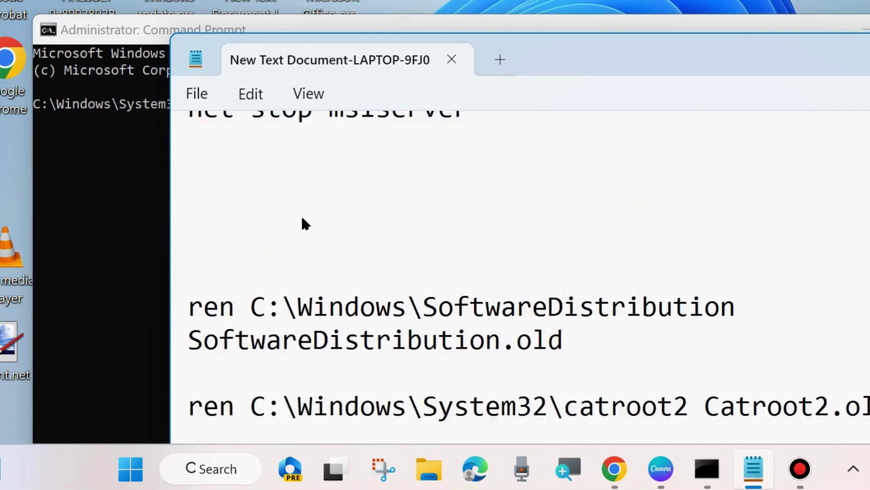
pyautogui.scroll(1, 302, 220)
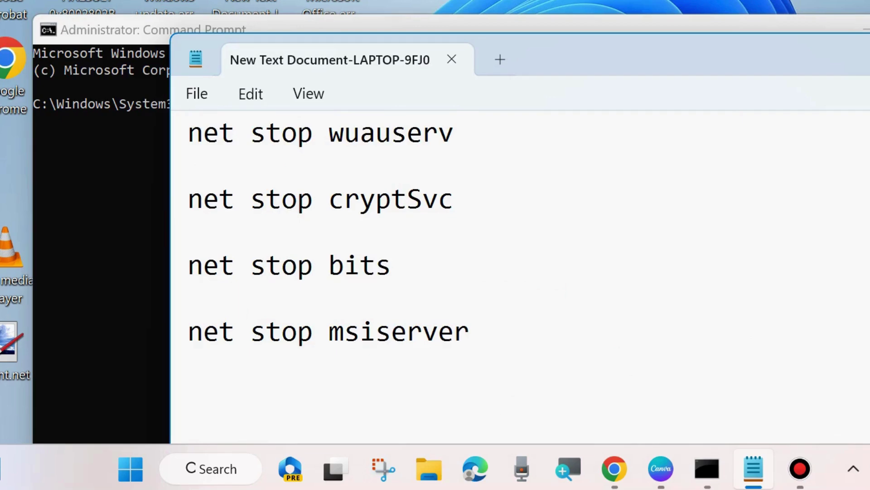
pyautogui.hotkey('alt', 'Tab')
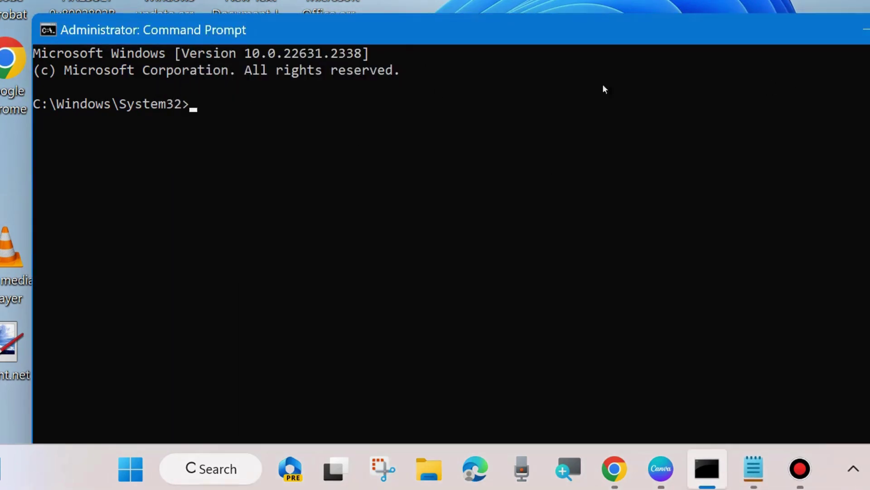
pyautogui.click(863, 34)
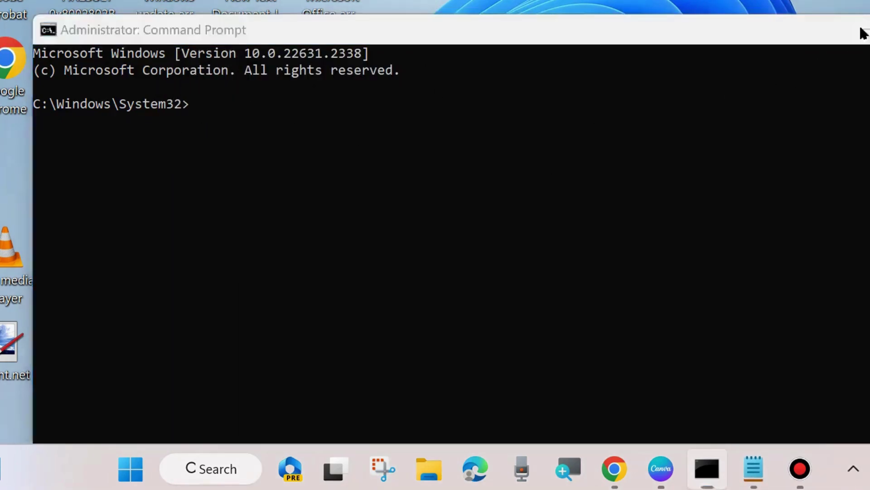
pyautogui.click(863, 34)
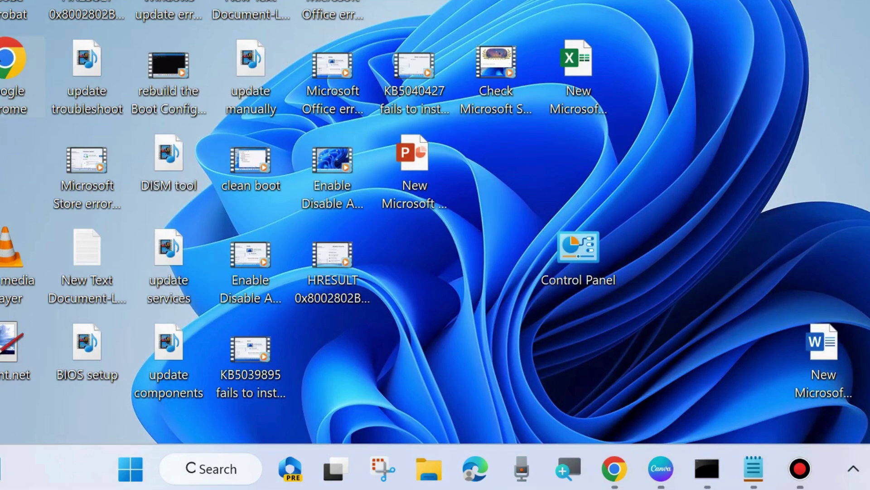
# Launch Chrome and search Google for 'microsoft update catalog'
pyautogui.doubleClick(13, 63)
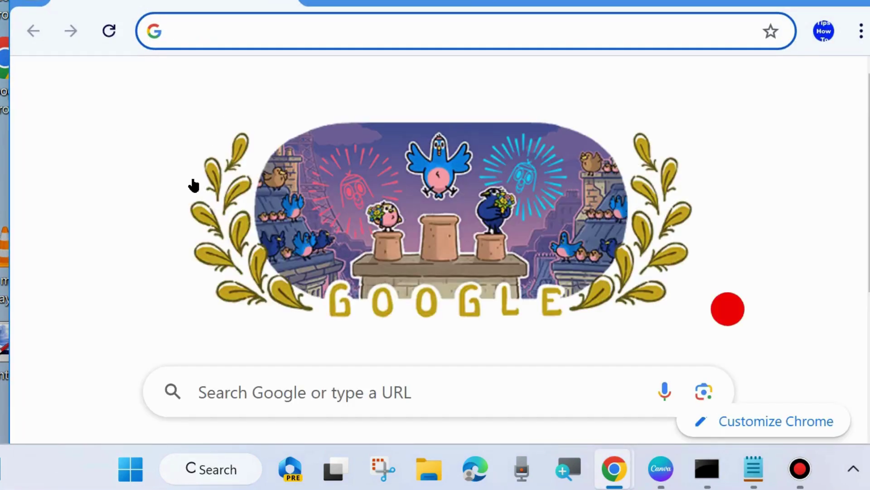
pyautogui.write('mi')
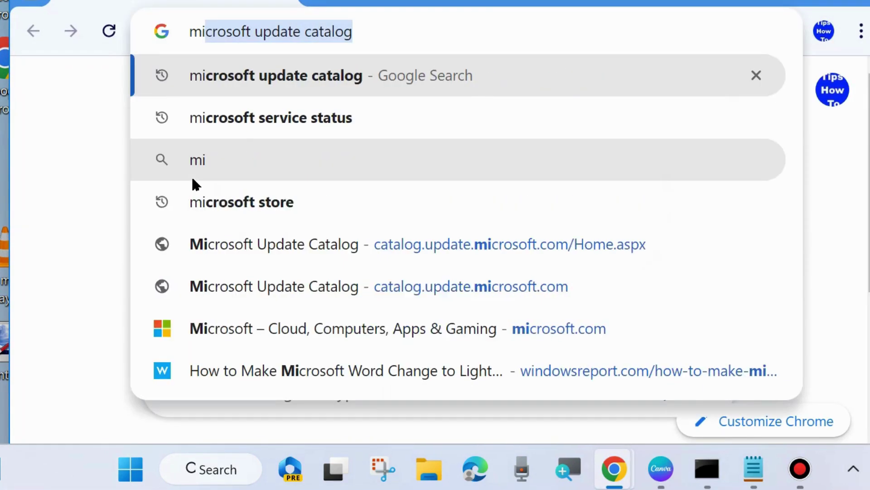
pyautogui.write('crosoft')
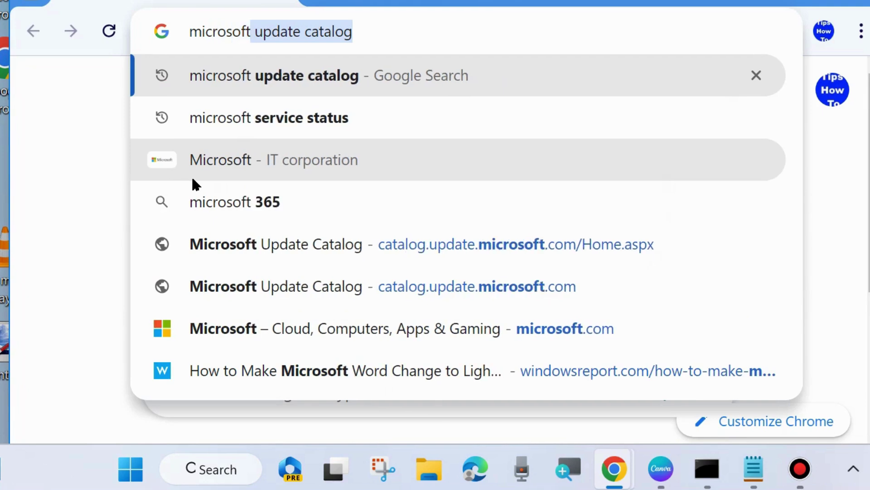
pyautogui.click(383, 32)
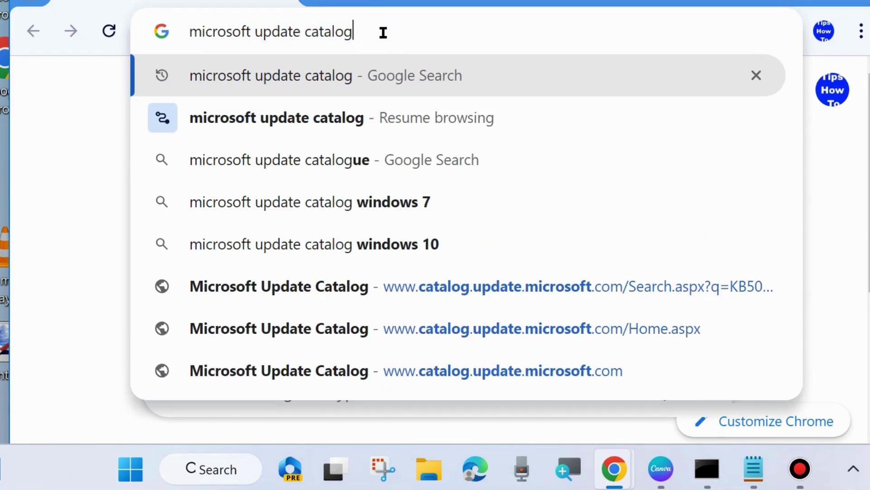
pyautogui.press('Return')
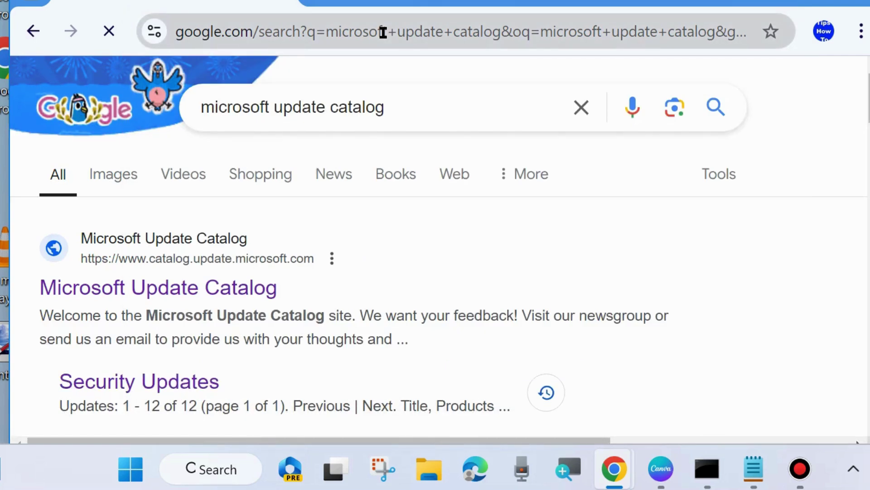
# Open the Microsoft Update Catalog site and search it for KB5040442
pyautogui.click(151, 298)
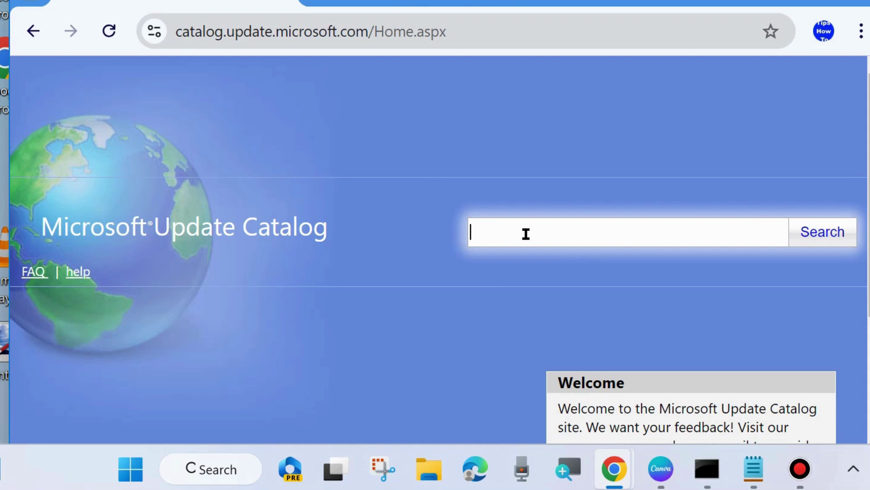
pyautogui.write('KB5040442')
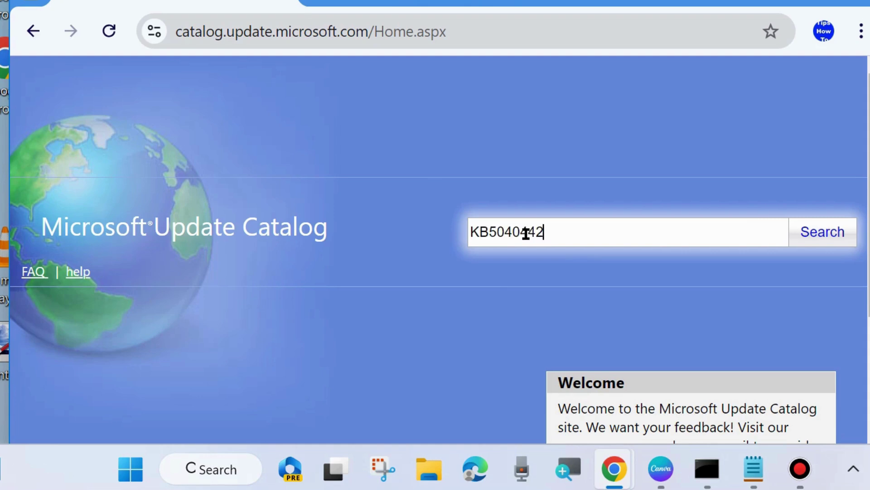
pyautogui.click(817, 239)
pyautogui.scroll(-2, 500, 297)
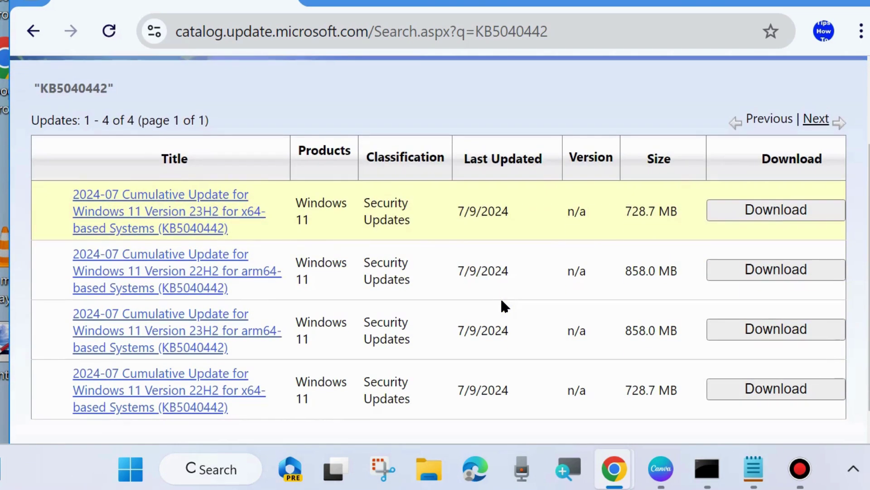